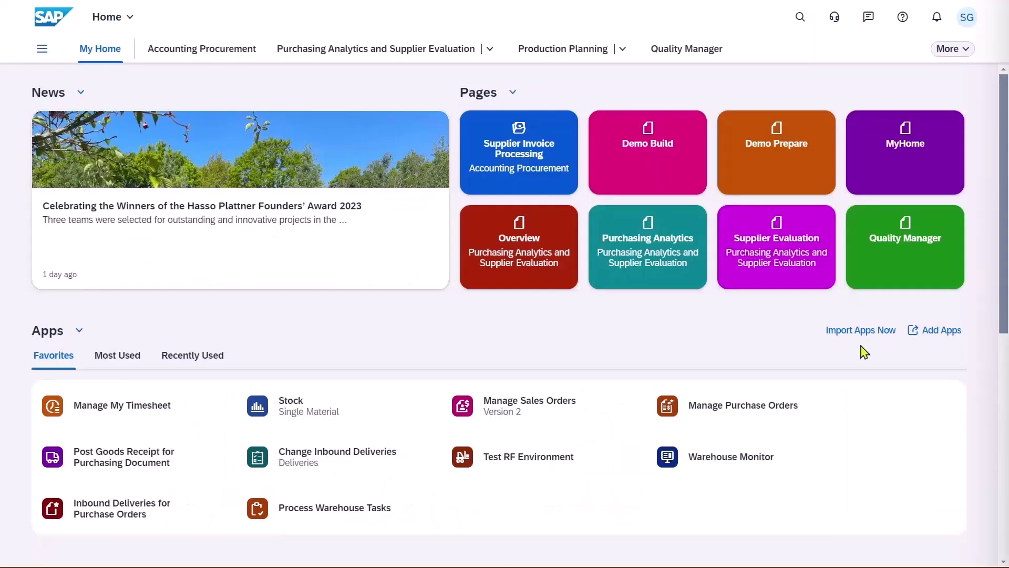
- Look up material TG11's stock and open the in-plant transfer from its Std. storage 1 row
click(289, 413)
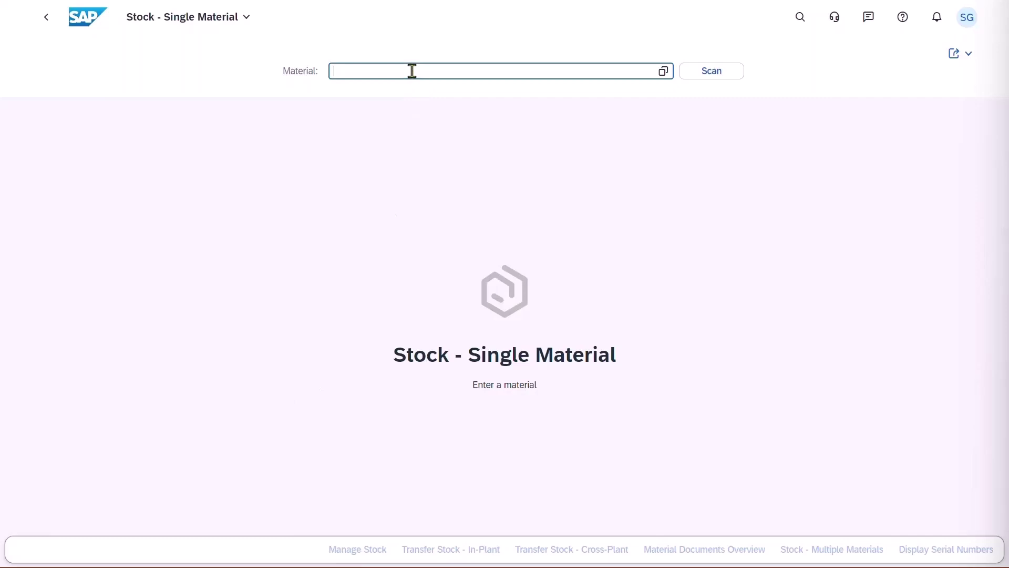
text(TG11)
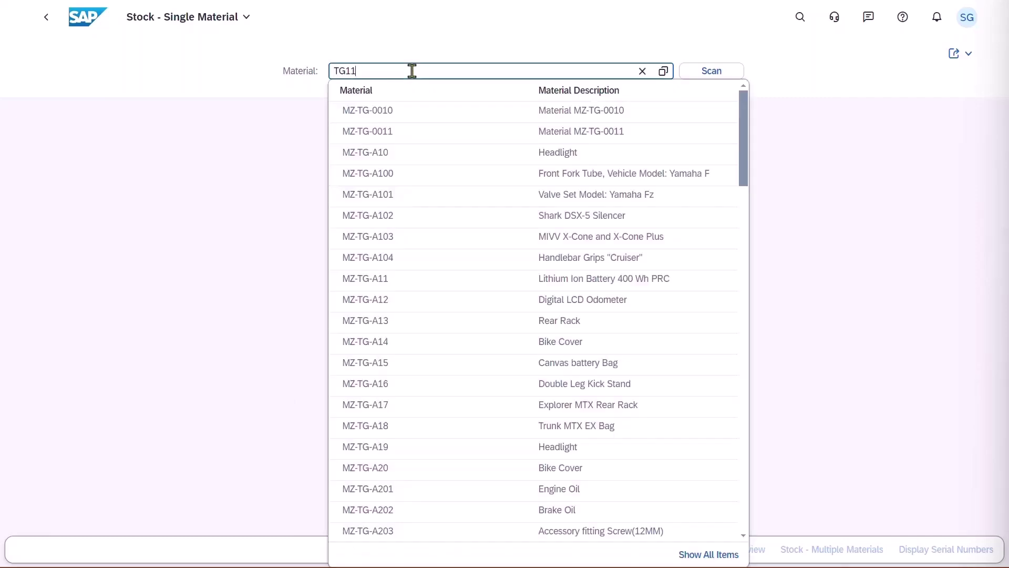
key(Return)
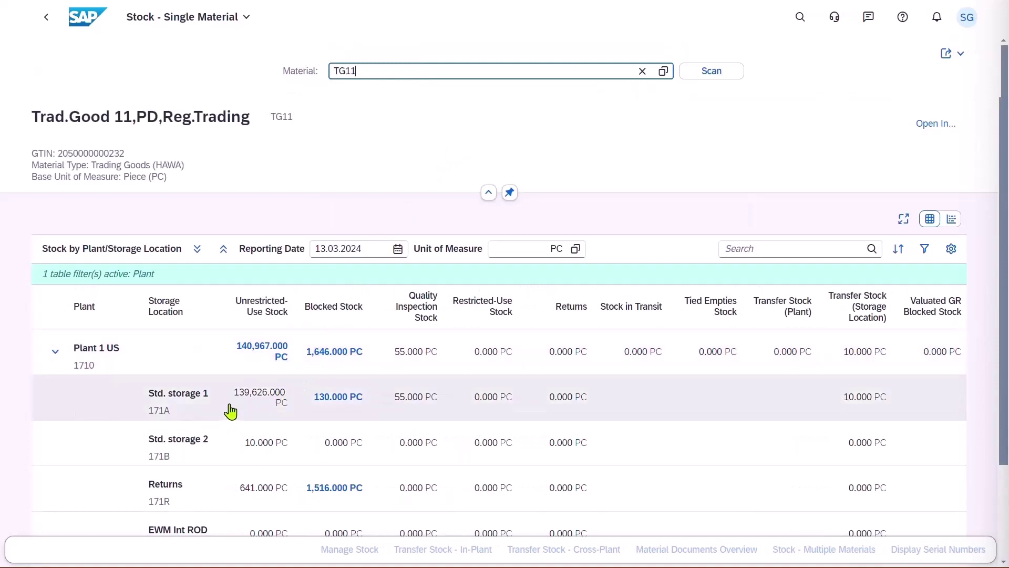
click(230, 405)
click(451, 556)
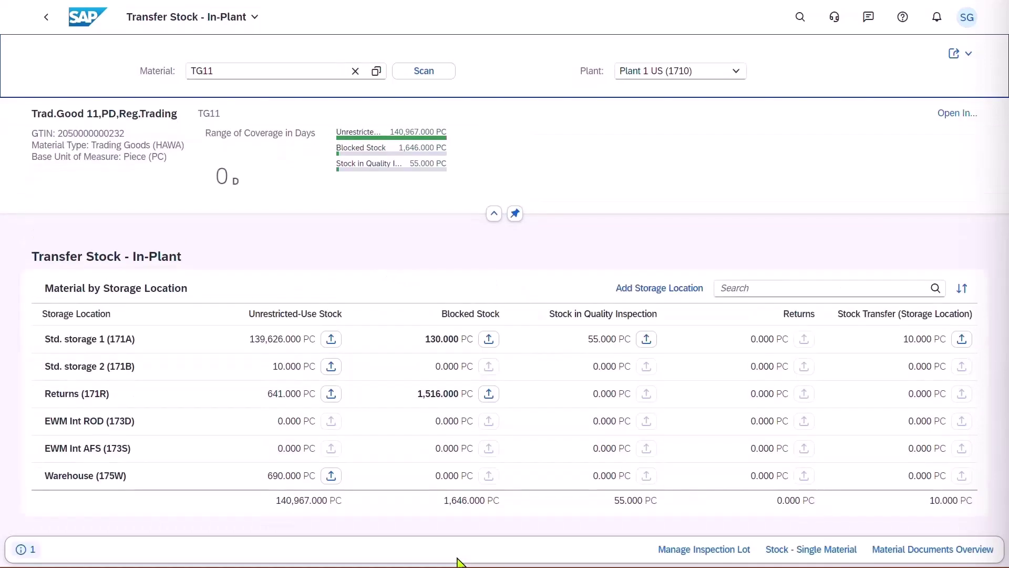
- Post a 3 PC transfer of TG11 from Std. storage 1 to Warehouse (175W)
click(331, 339)
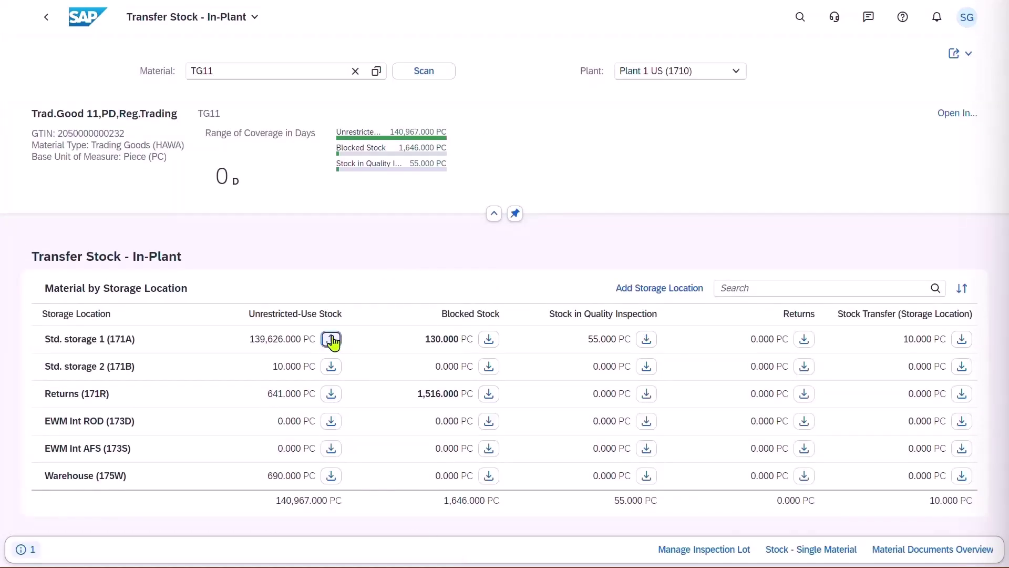
click(331, 475)
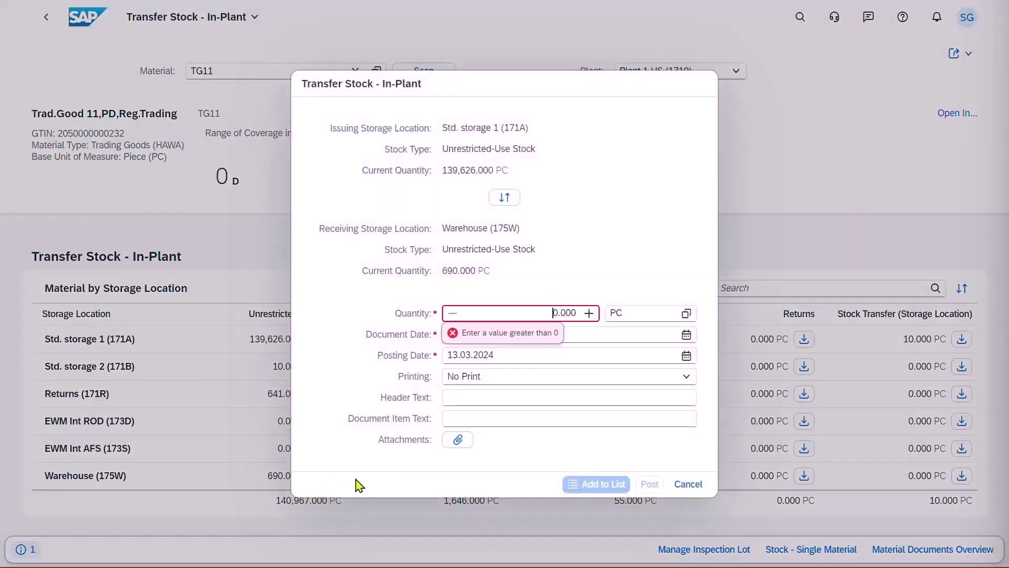
click(589, 314)
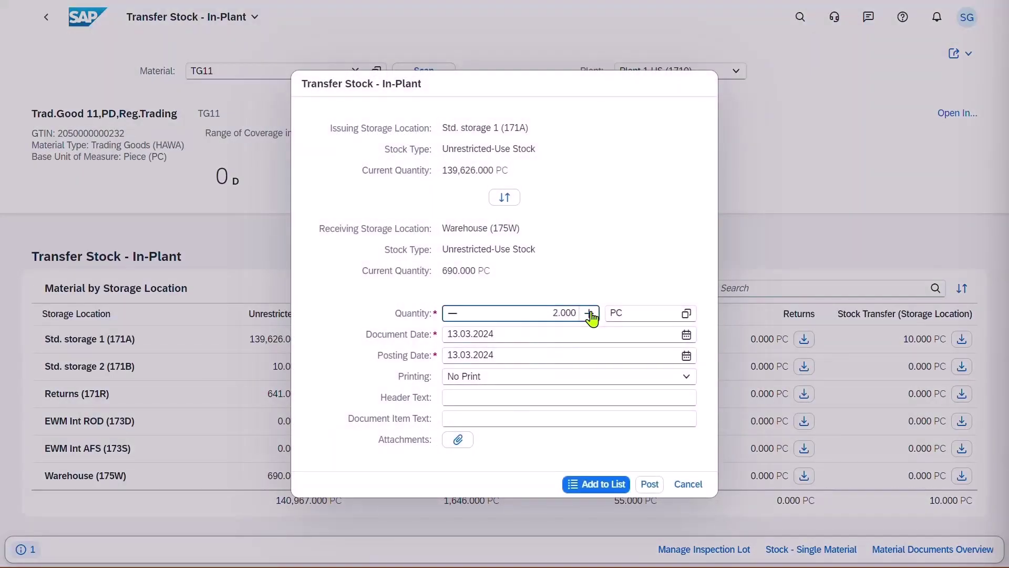
click(649, 484)
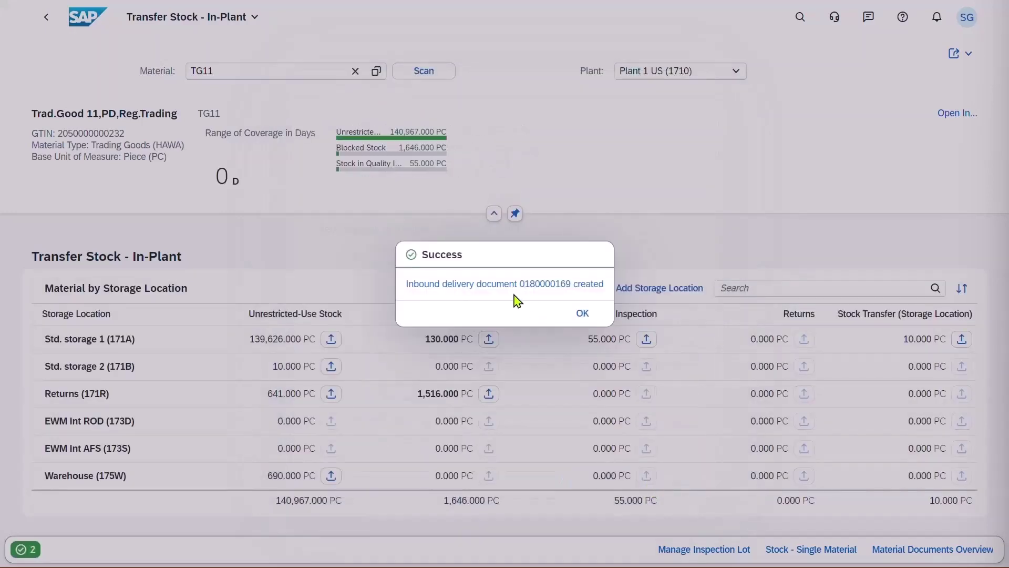
click(583, 313)
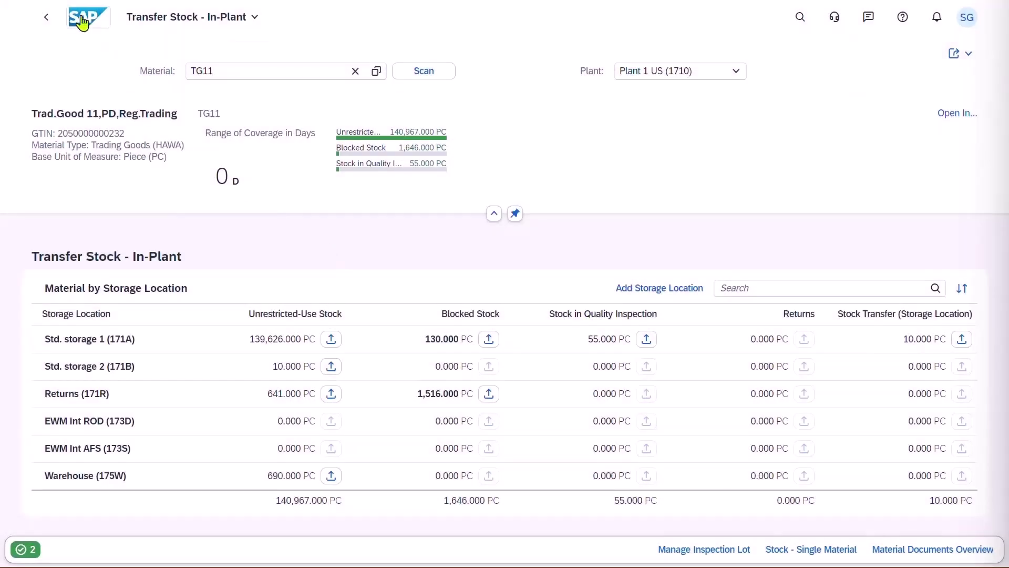
- List inbound deliveries for warehouse 1750 in Change Inbound Deliveries and select delivery 180000169
click(84, 24)
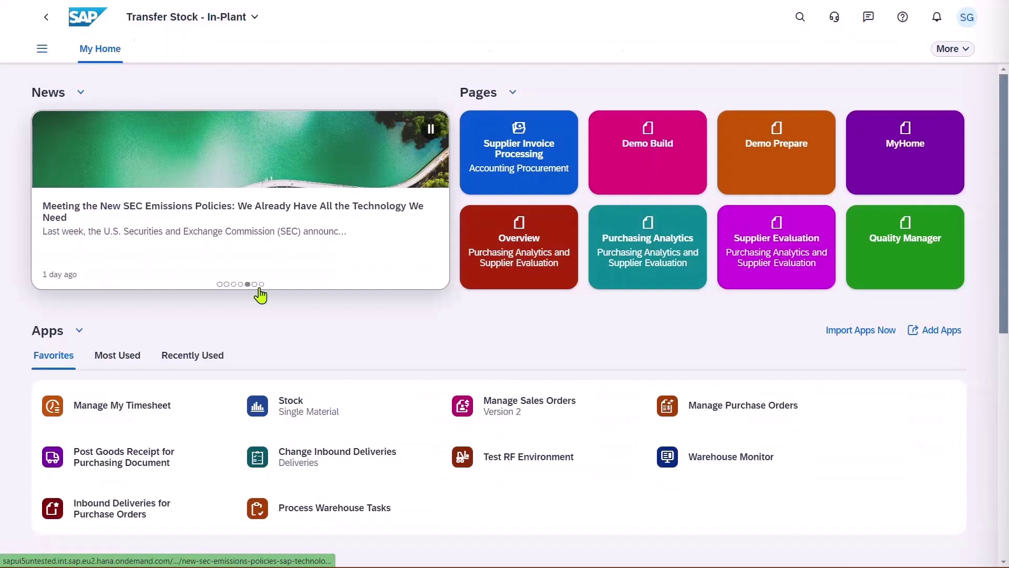
click(360, 467)
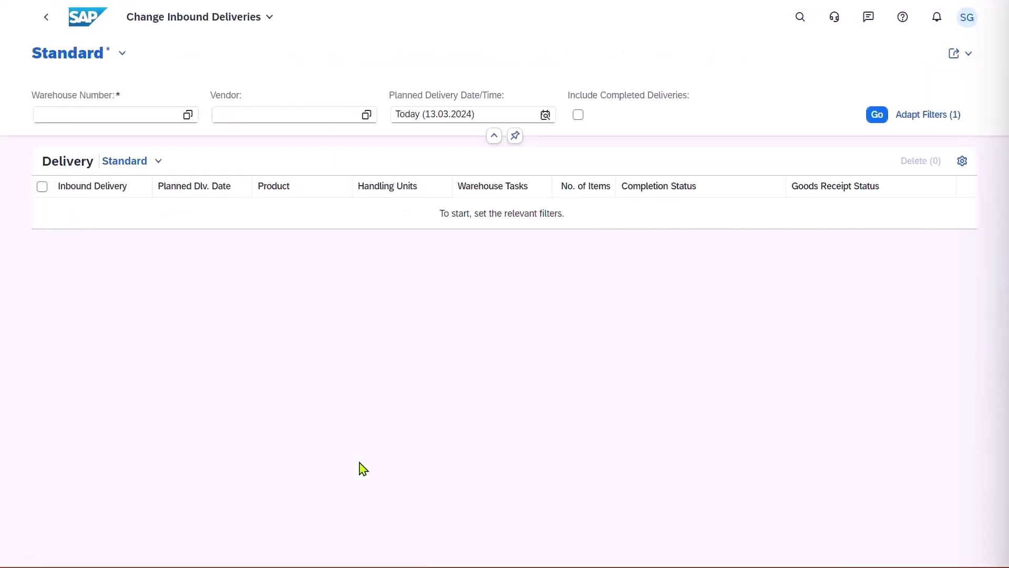
click(153, 112)
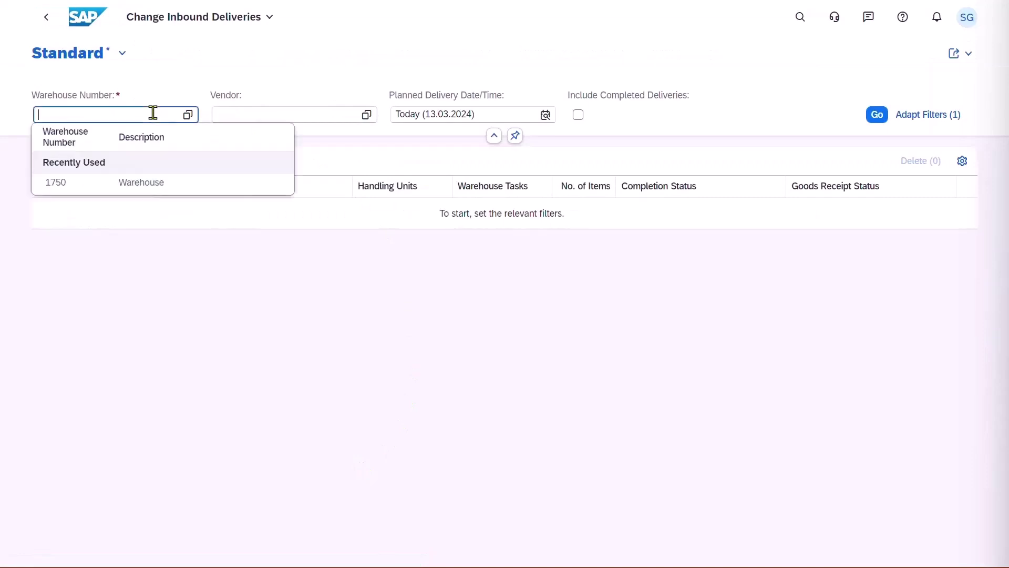
click(154, 182)
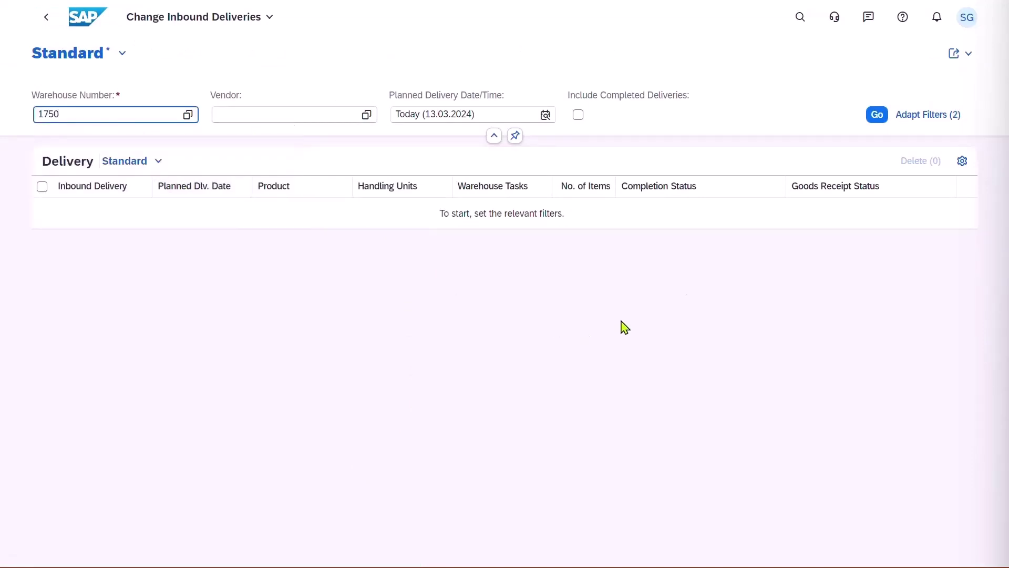
click(876, 118)
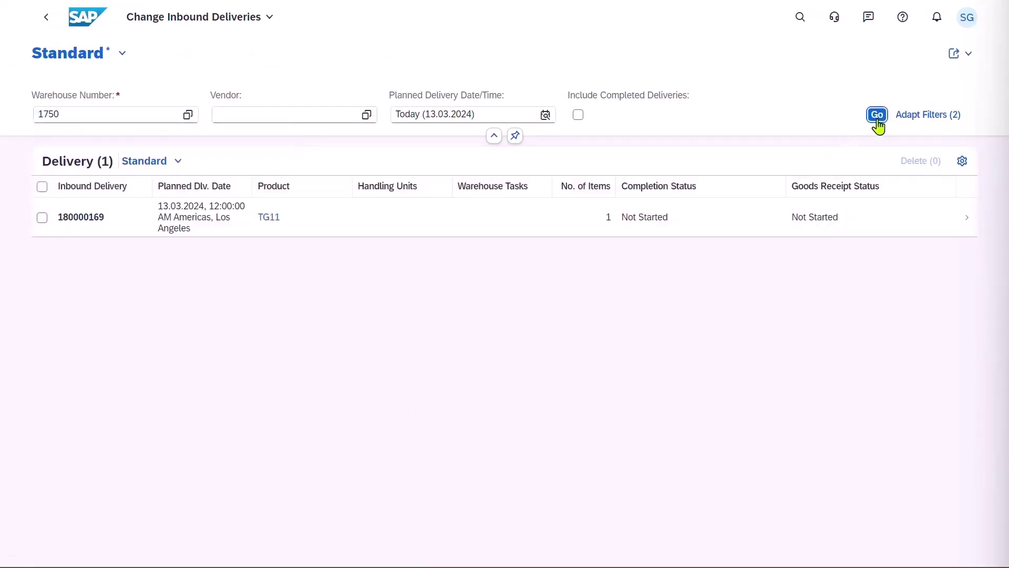
click(42, 217)
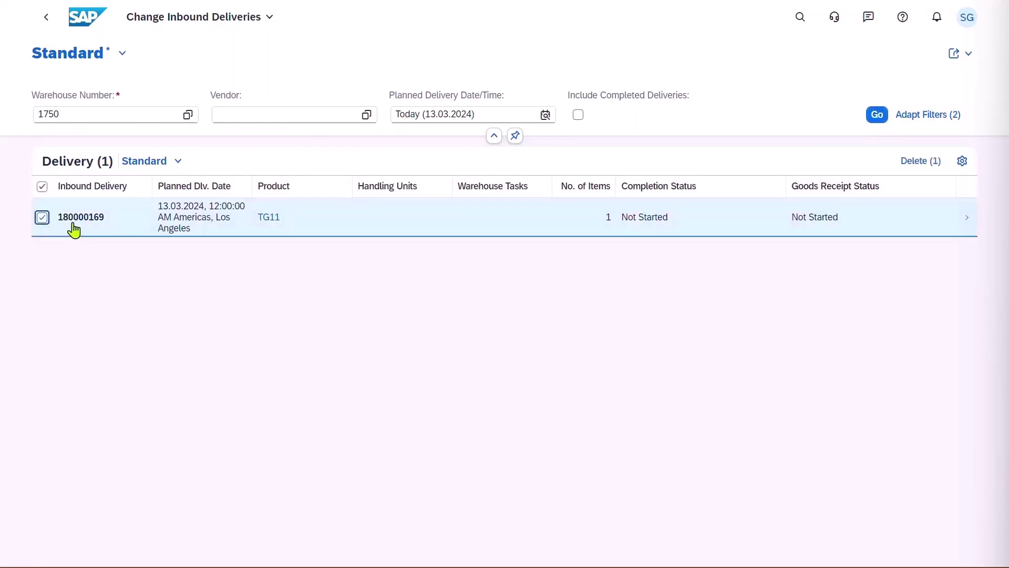
- Open delivery 180000169's details and select unpacked item 10
click(965, 220)
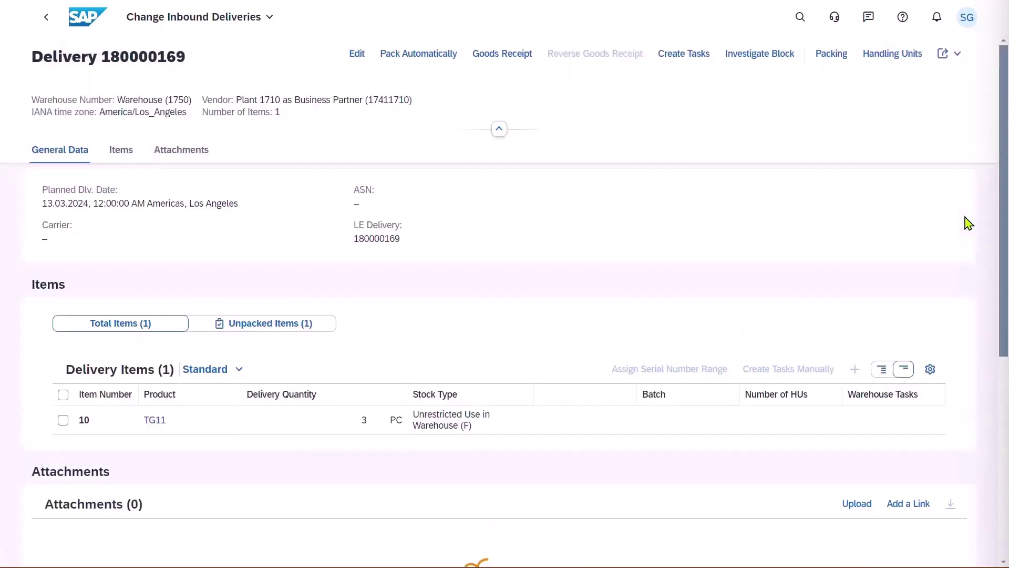
click(61, 425)
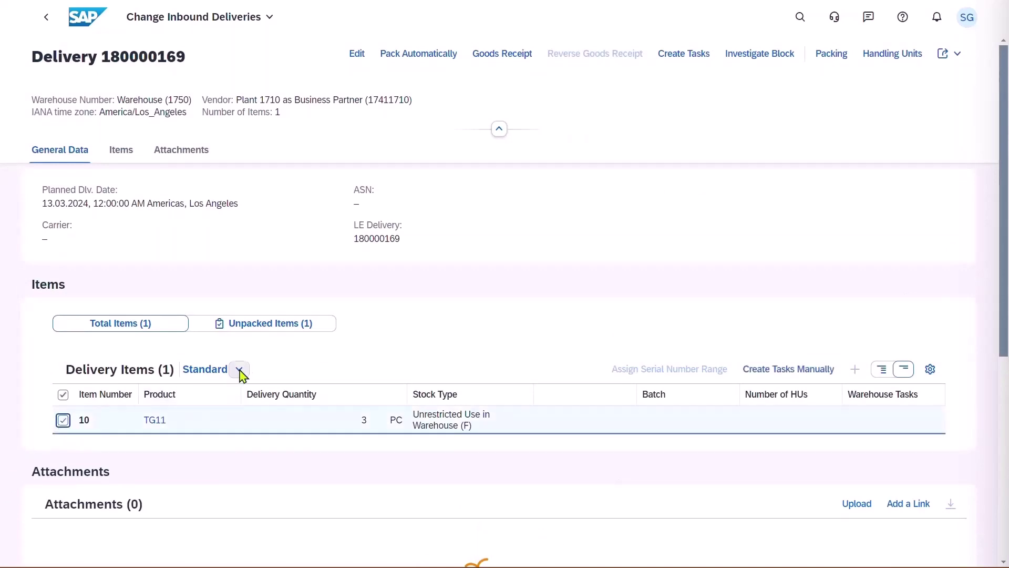
click(263, 330)
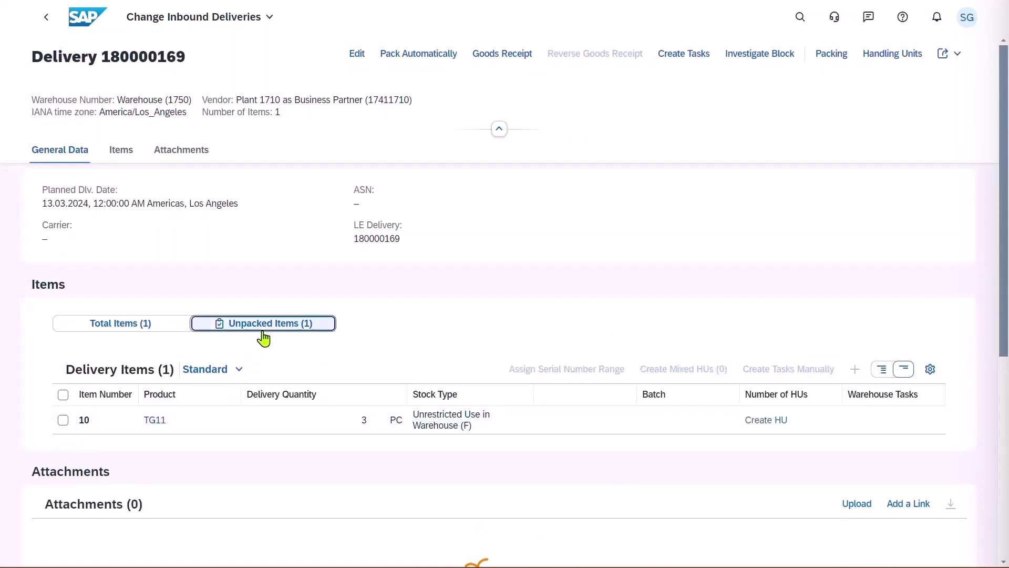
click(63, 424)
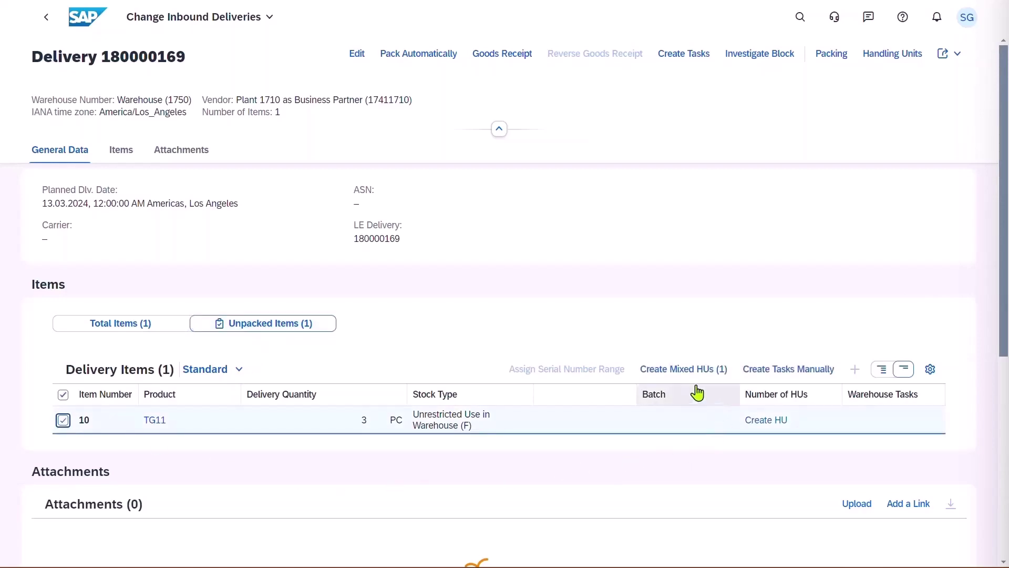
- Pack item 10's 3 PC of TG11 into a new PMCARTON handling unit
click(680, 369)
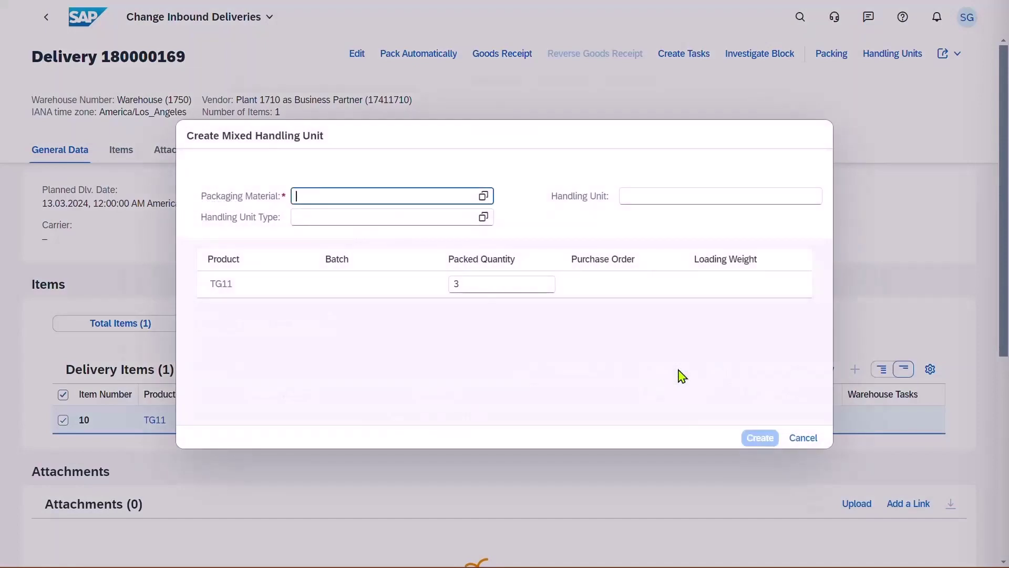
click(483, 196)
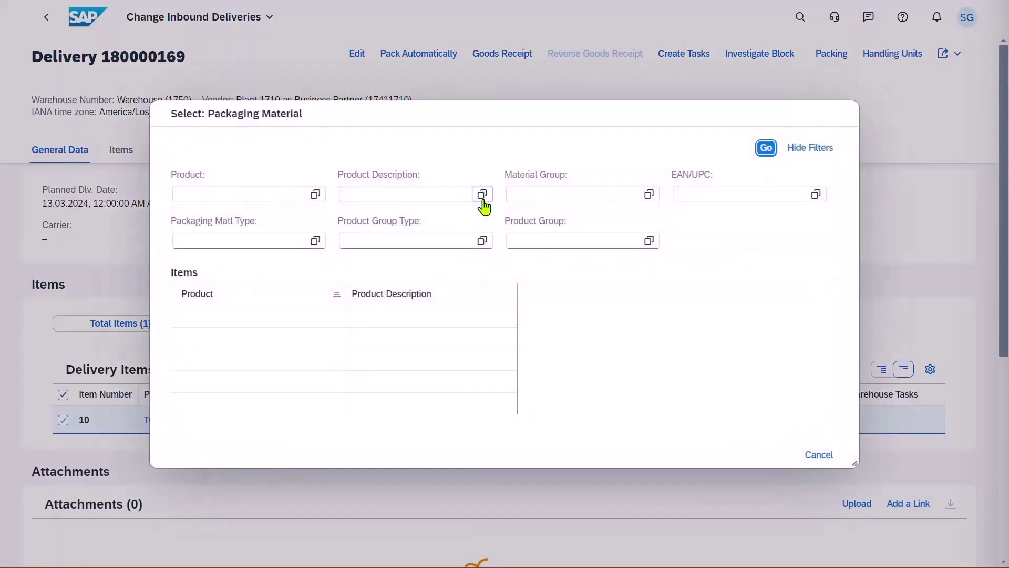
scroll(461, 356, down, 1)
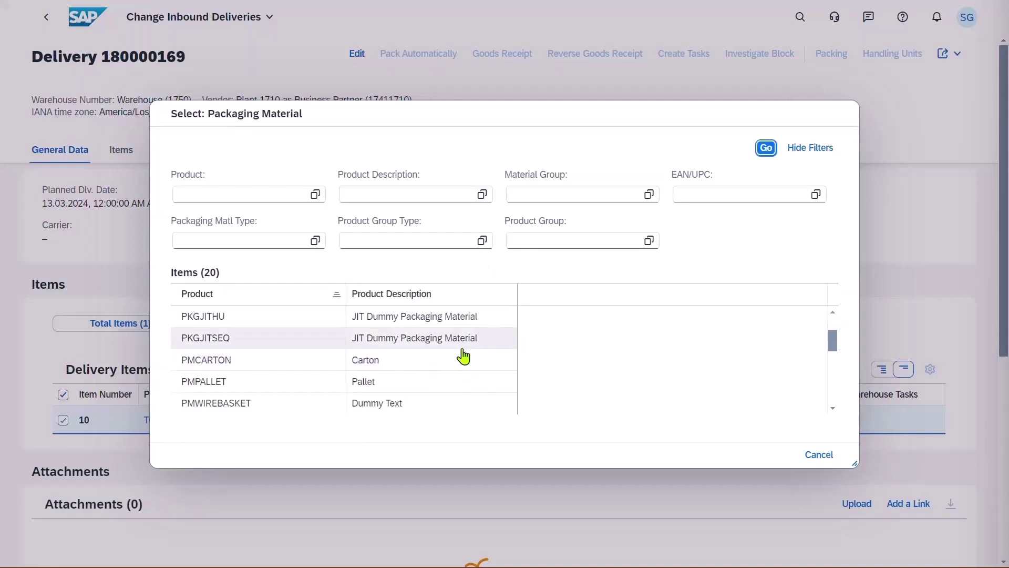
click(305, 368)
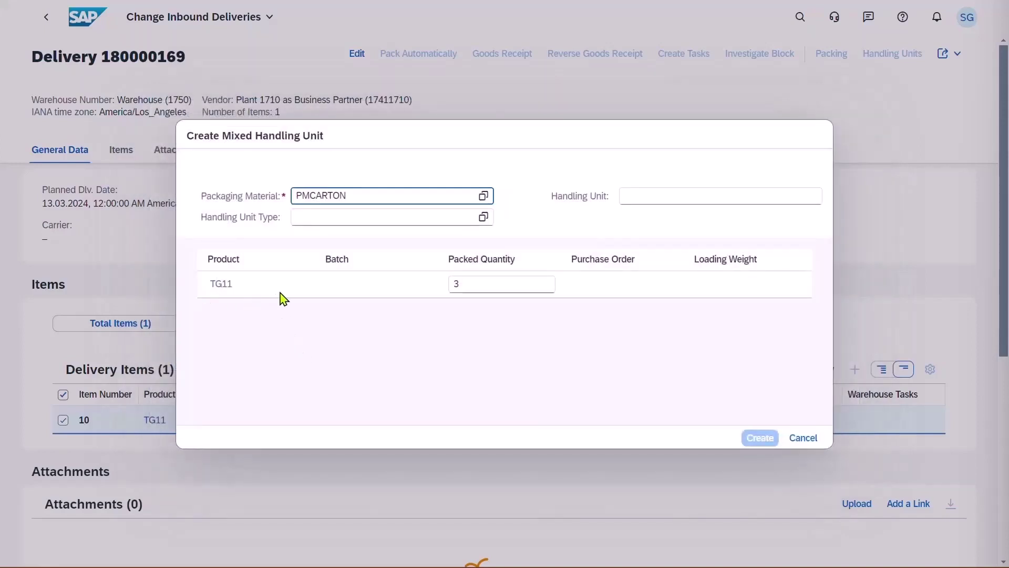
click(229, 287)
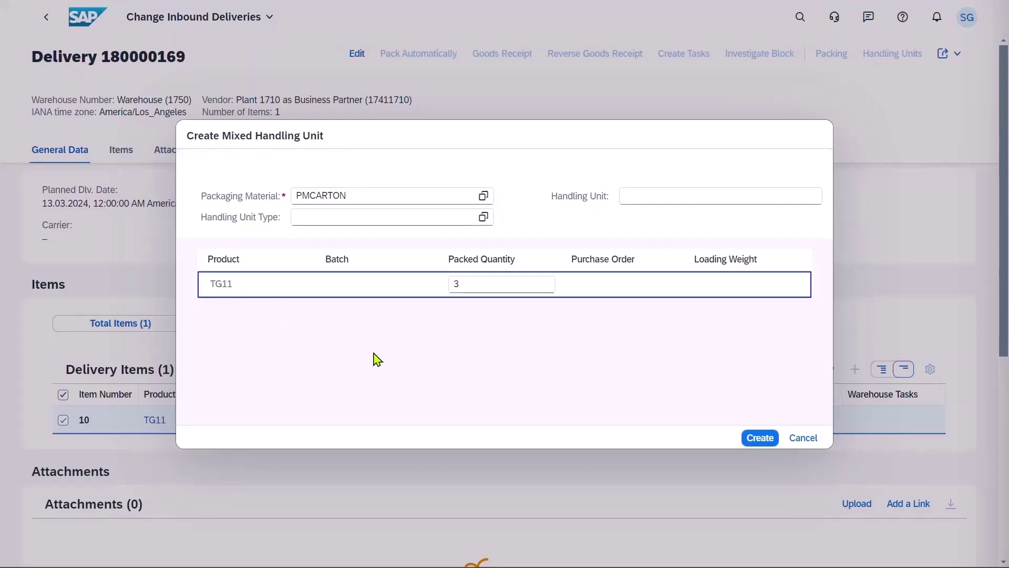
click(763, 441)
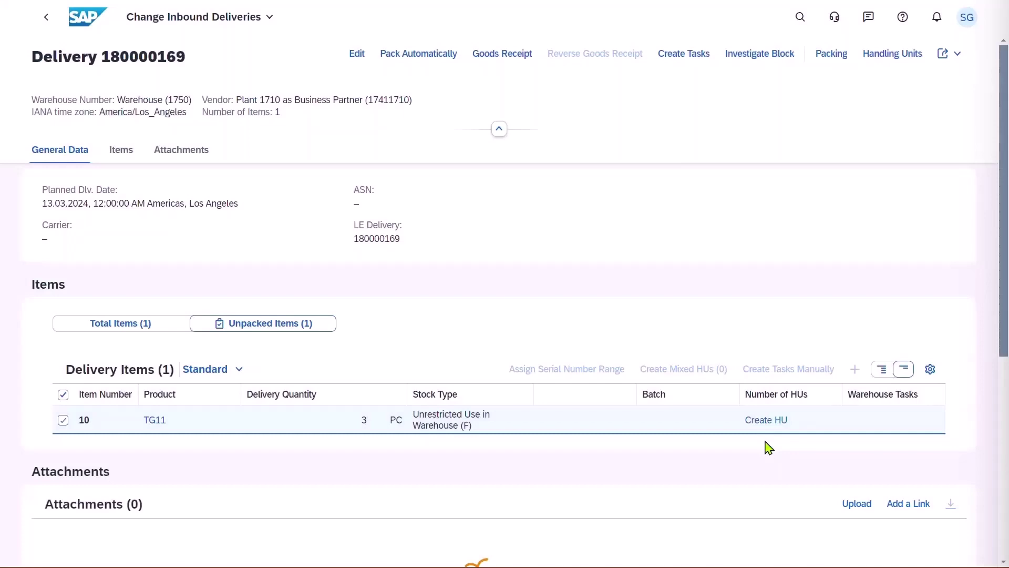
- Show all items and view item 10's handling unit 300000547 details
click(135, 330)
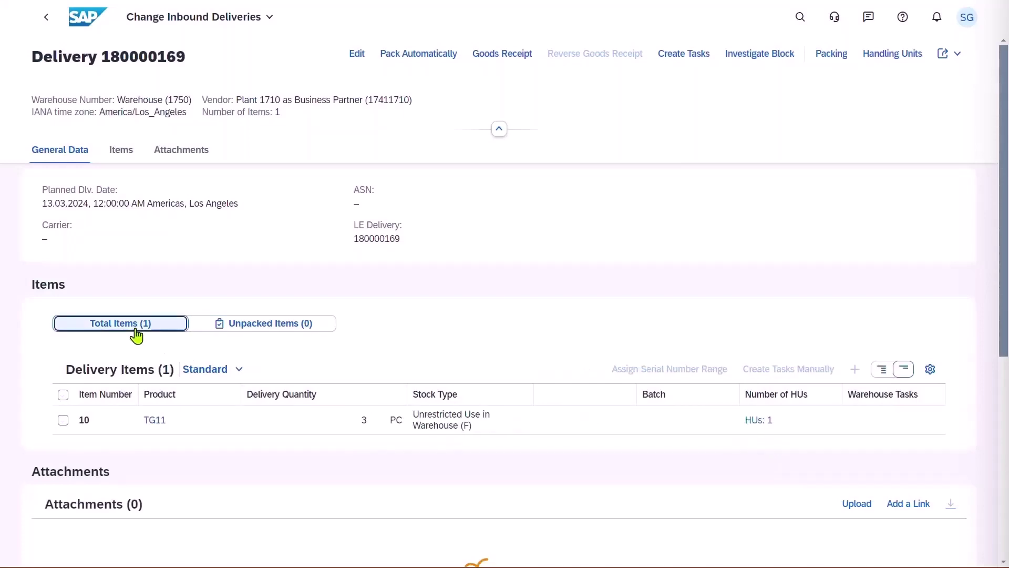
click(63, 420)
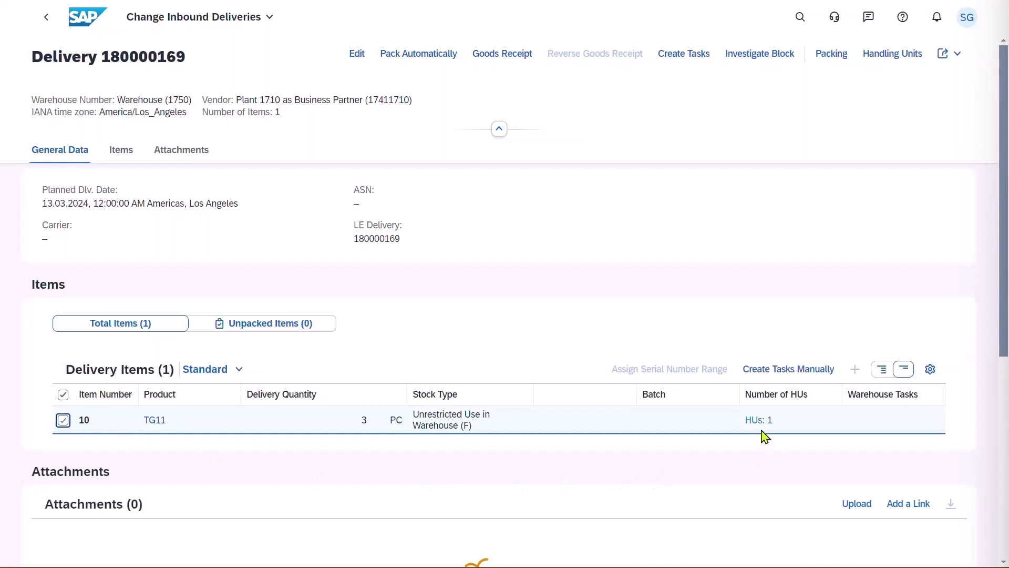
click(759, 422)
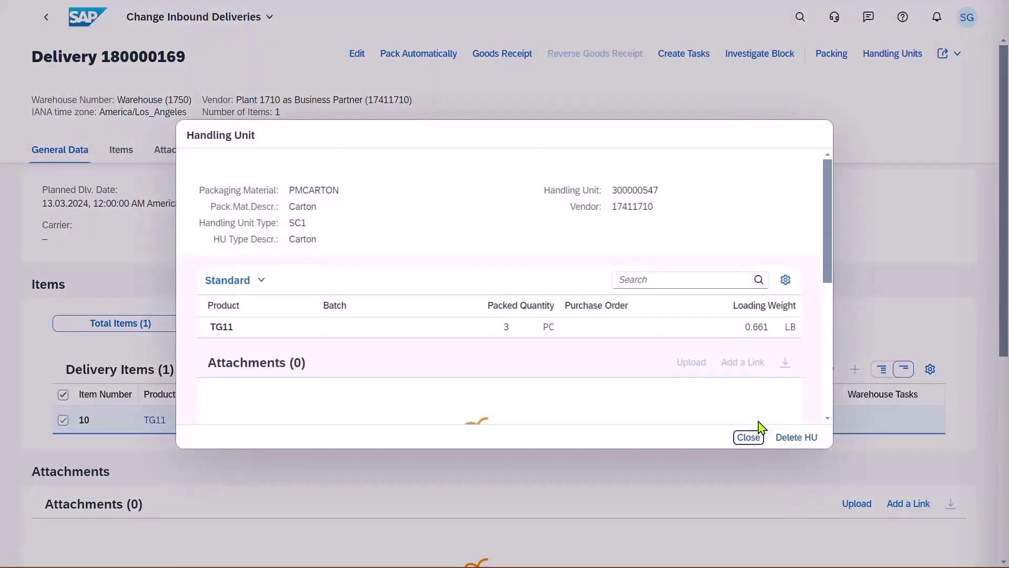
click(649, 190)
double_click(650, 190)
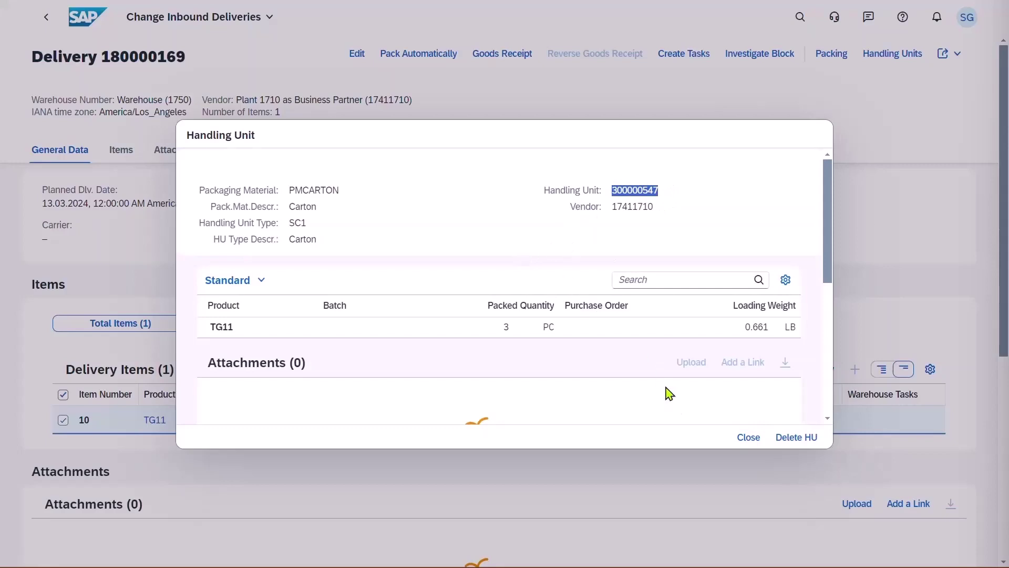
- Close the handling unit details, post goods receipt for delivery 180000169, and reselect item 10
click(747, 437)
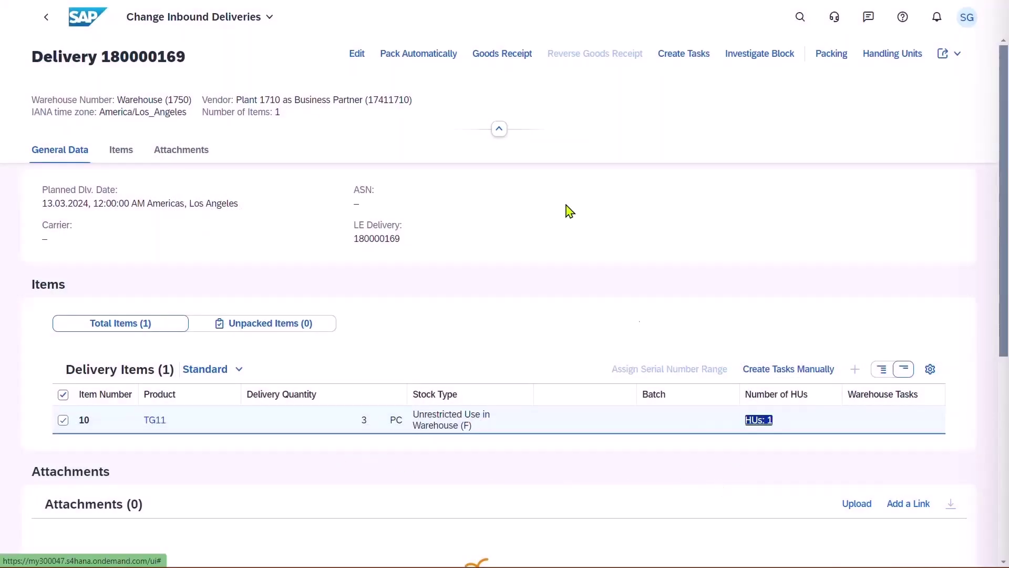
click(502, 58)
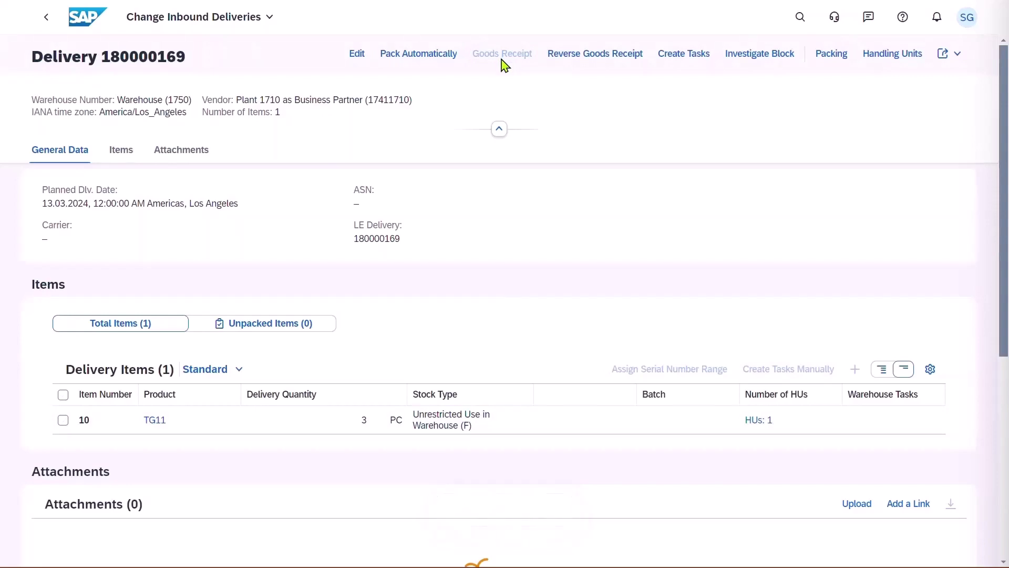
click(63, 420)
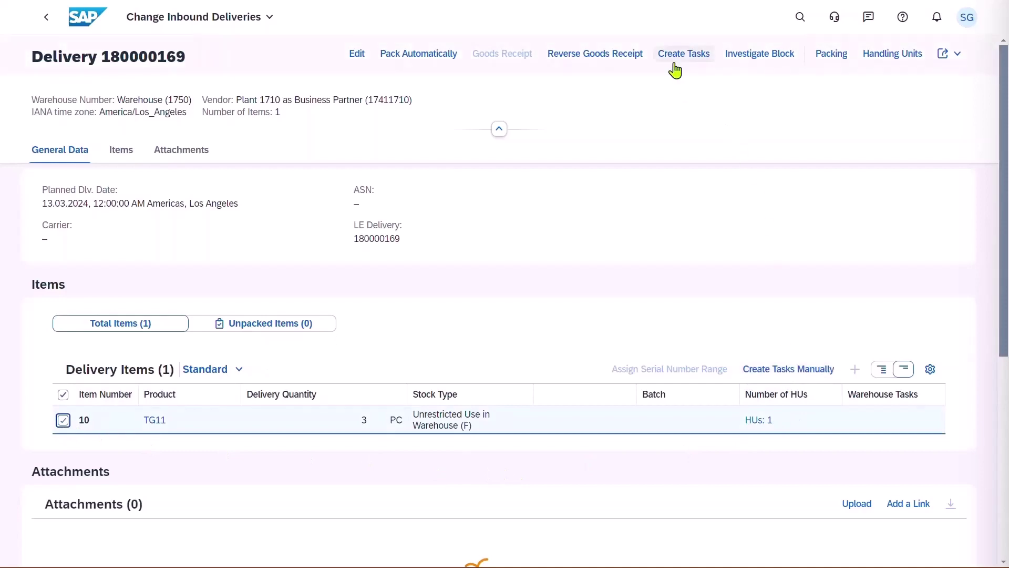
- Manually create a putaway task for item 10 with destination bin SG01-GENERAL
click(782, 378)
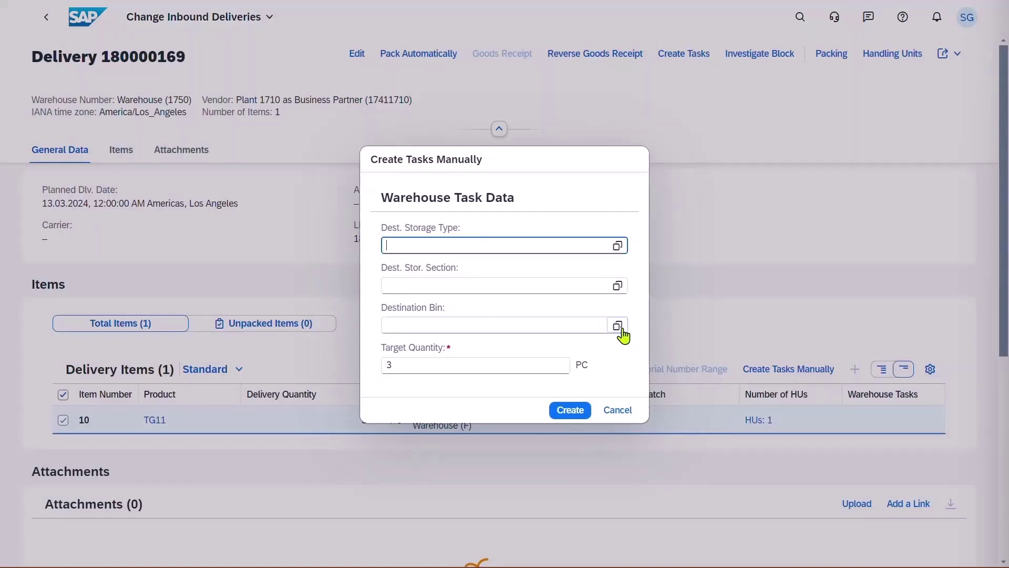
click(619, 329)
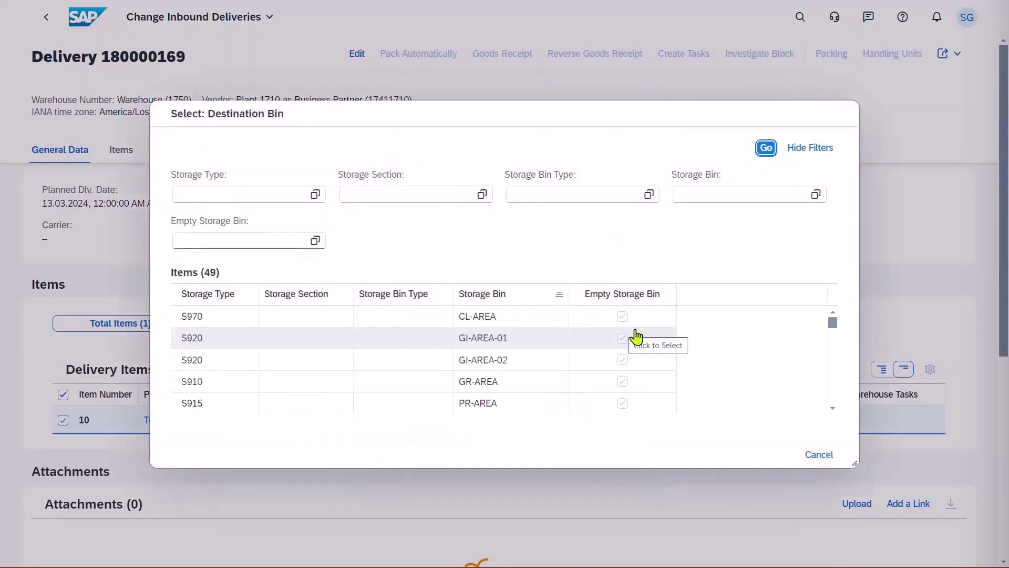
scroll(779, 367, down, 10)
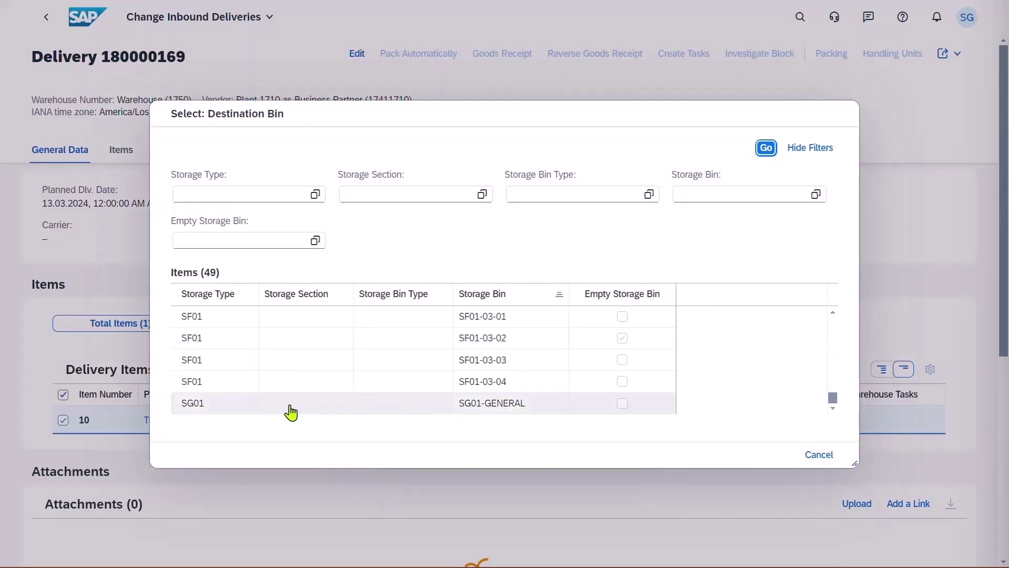
click(291, 410)
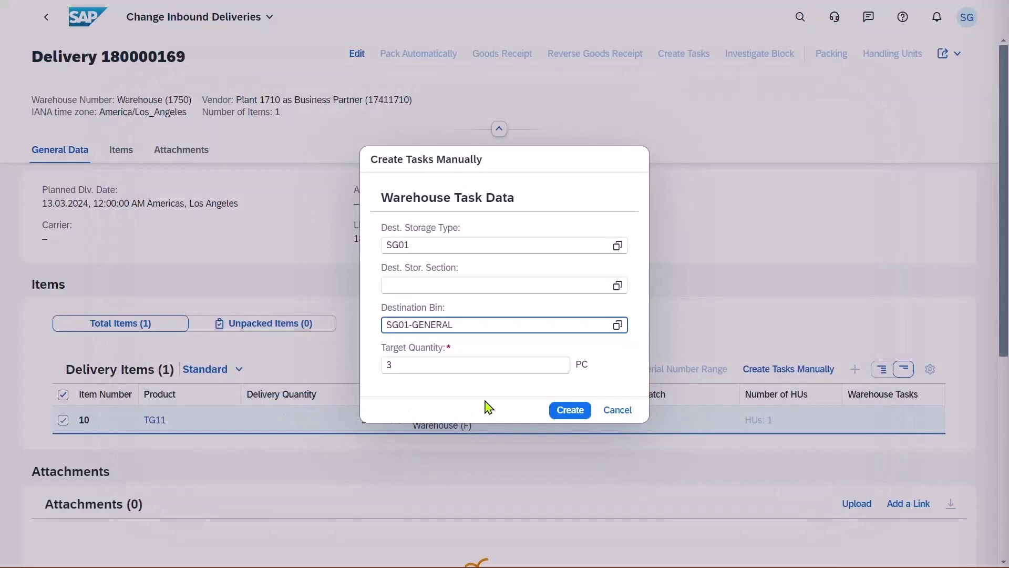
click(566, 411)
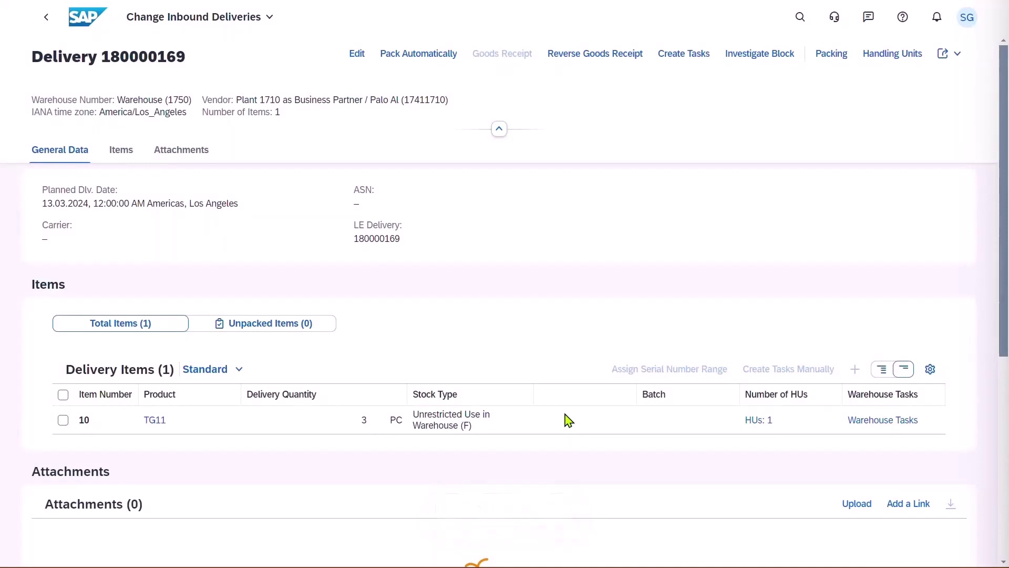
triple_click(892, 428)
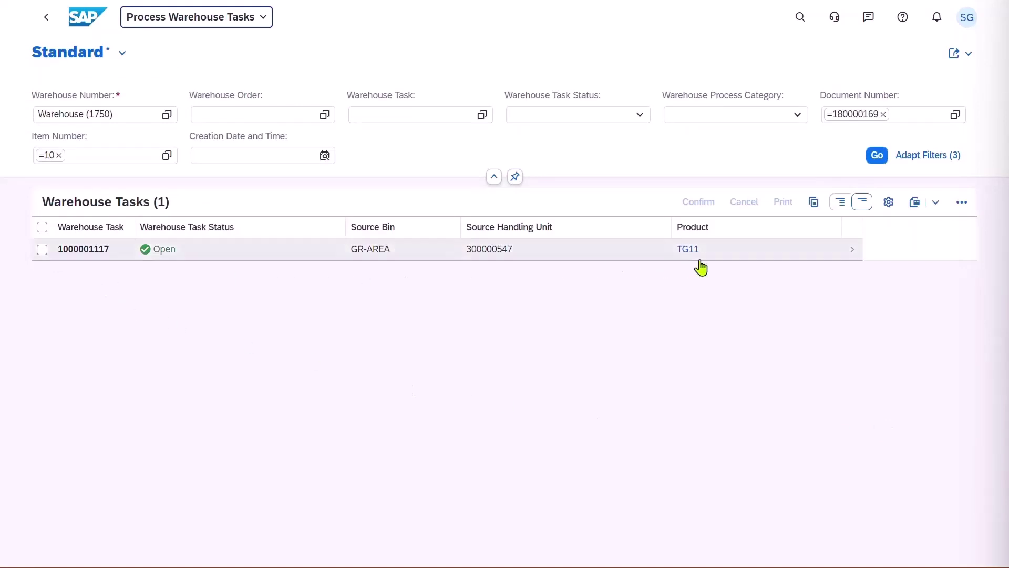
click(42, 250)
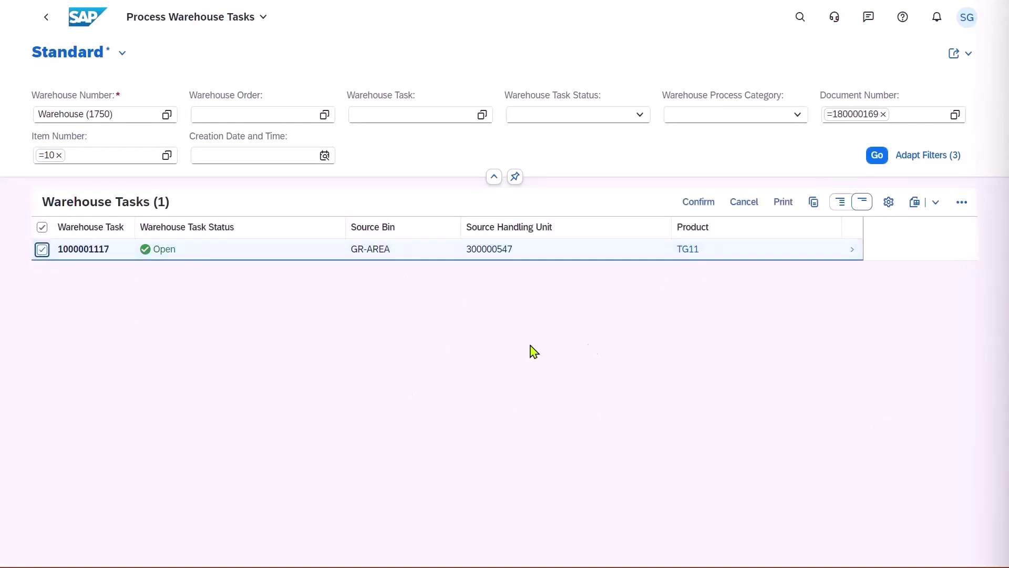
click(855, 257)
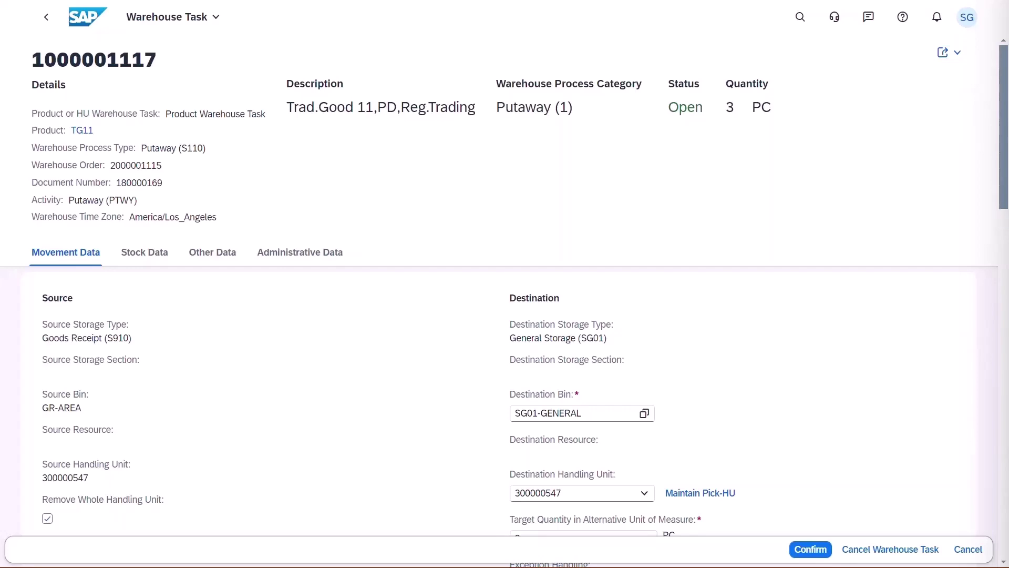
click(91, 33)
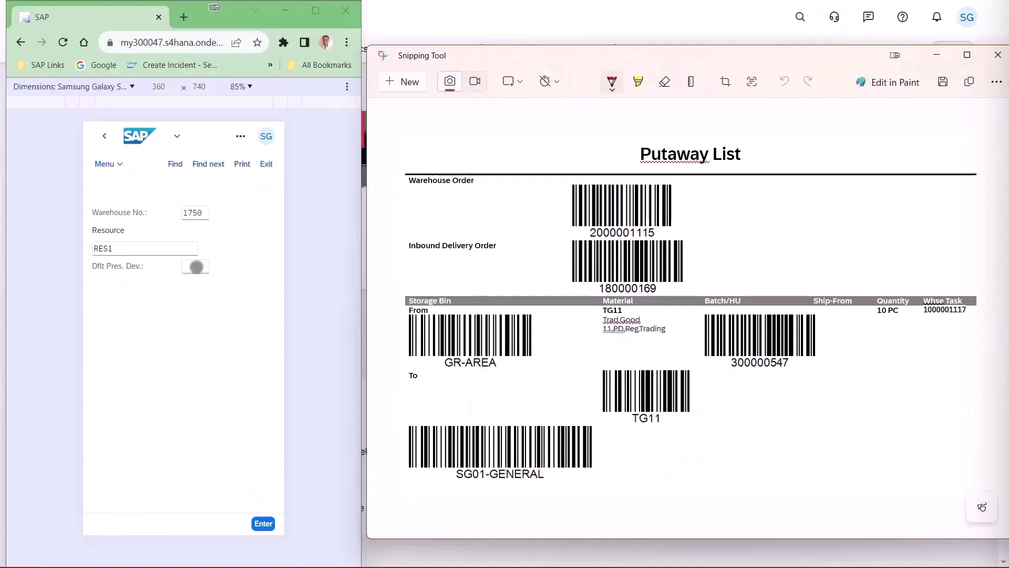
- Log on to the RF environment with presentation device SE01
click(196, 266)
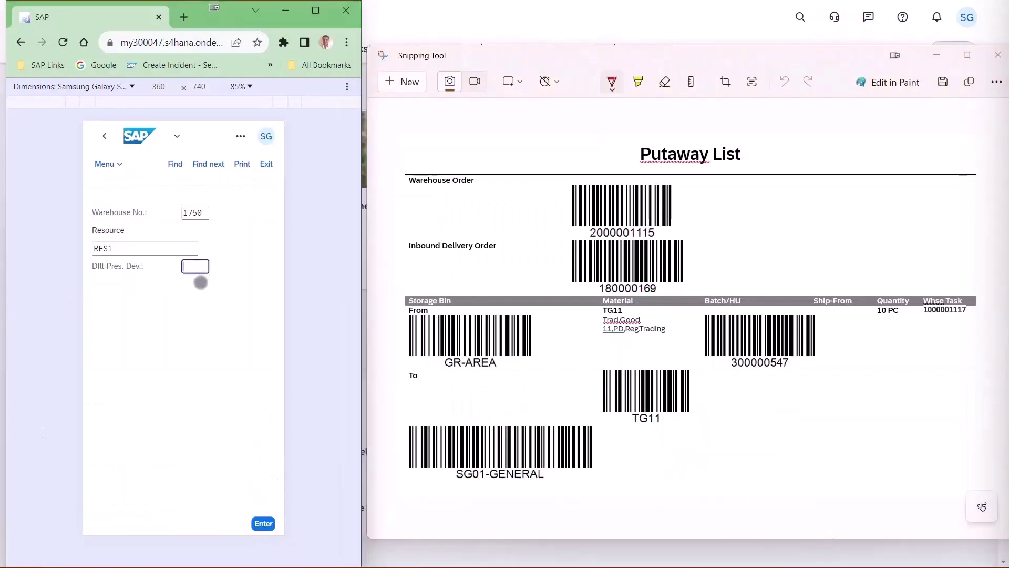
text(SE)
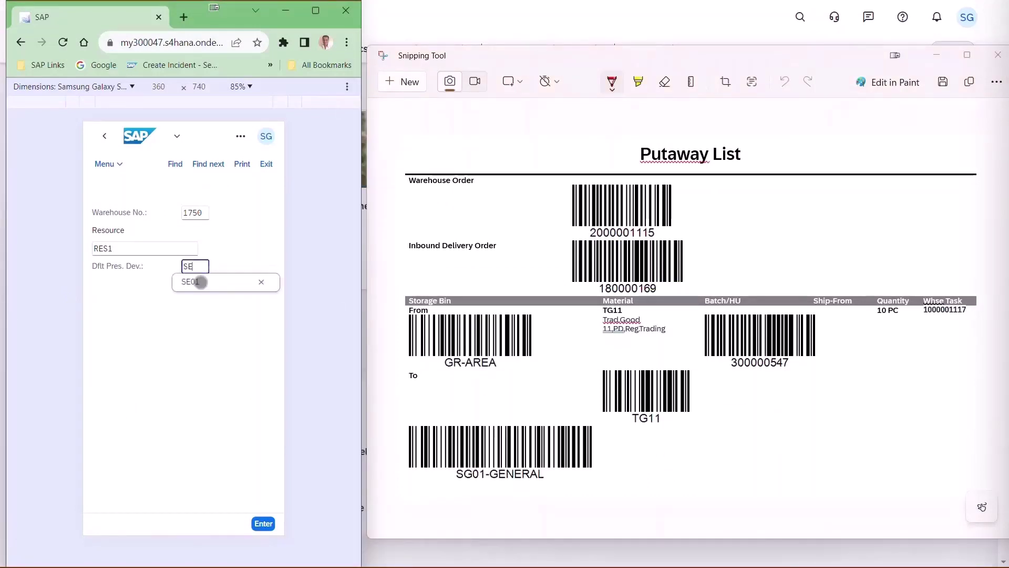
click(201, 282)
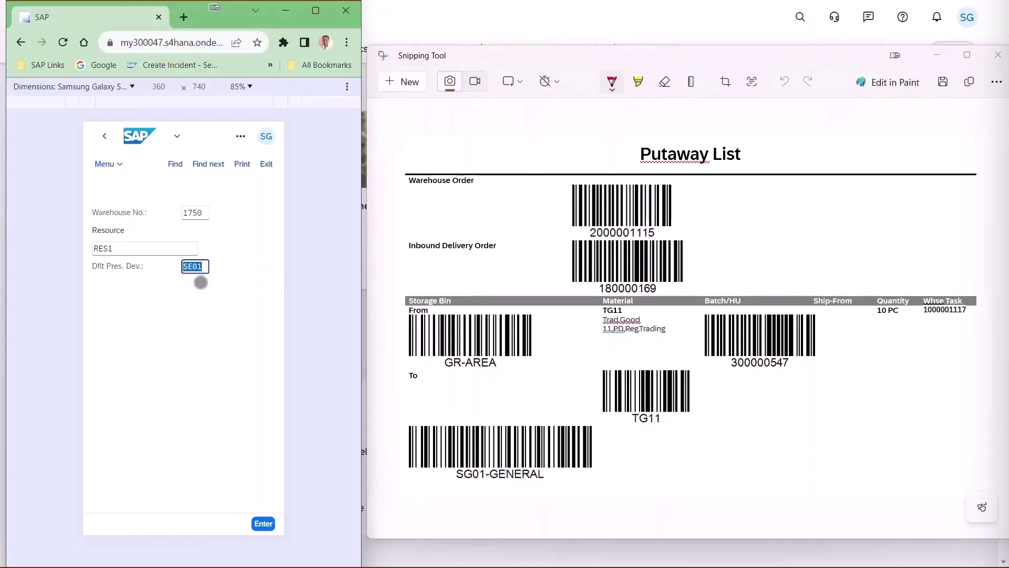
key(Return)
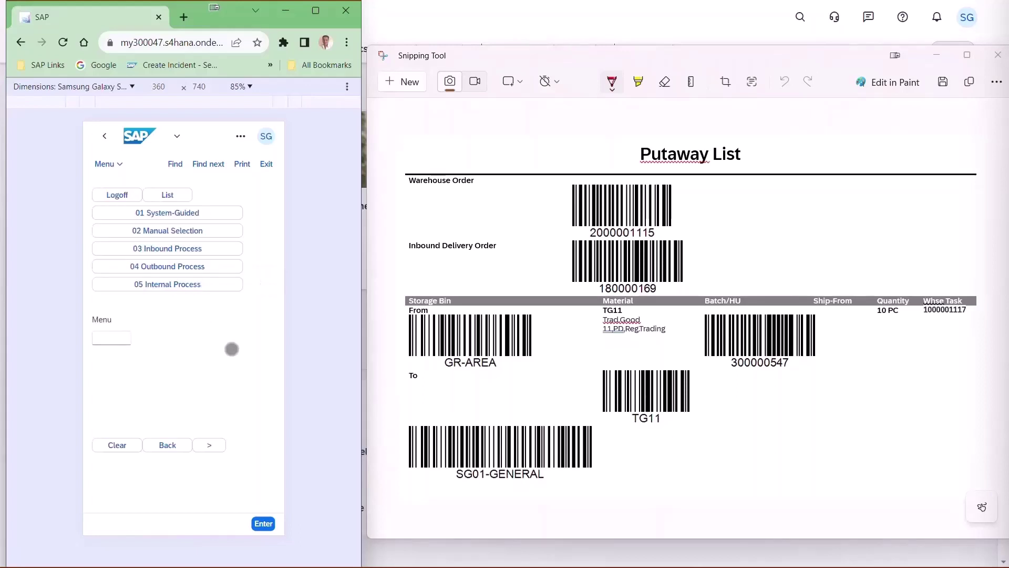
click(177, 248)
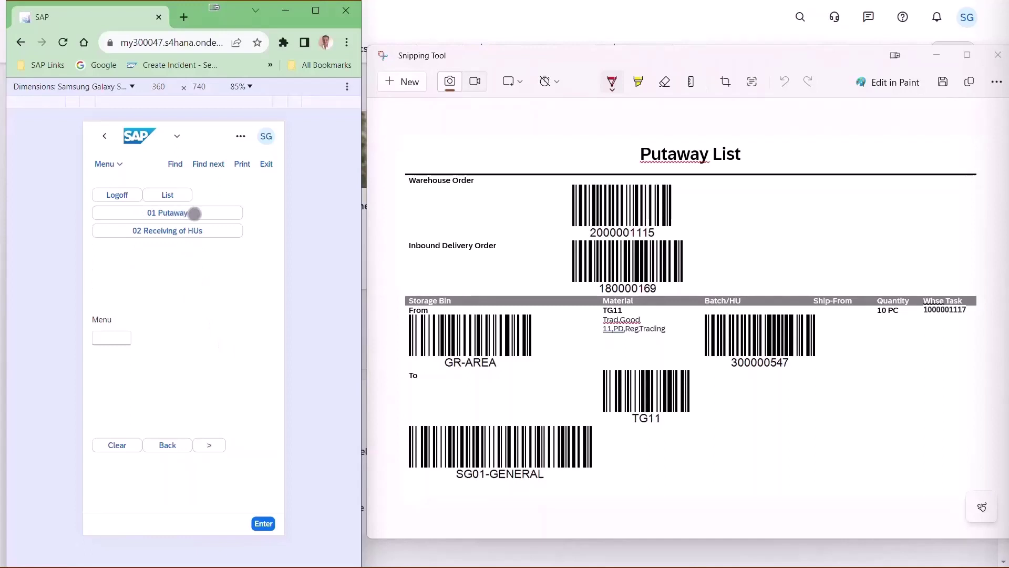
click(195, 213)
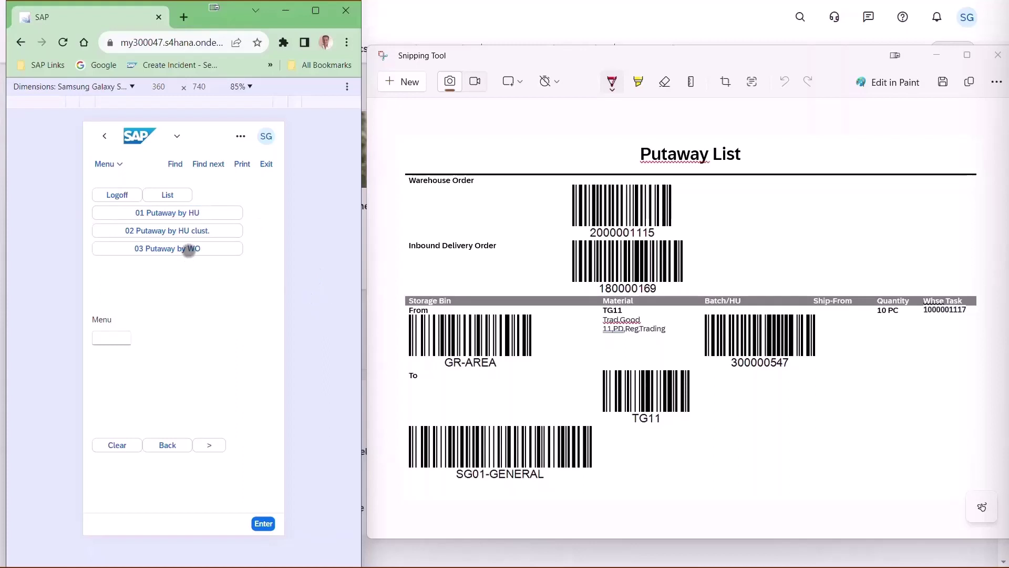
click(189, 249)
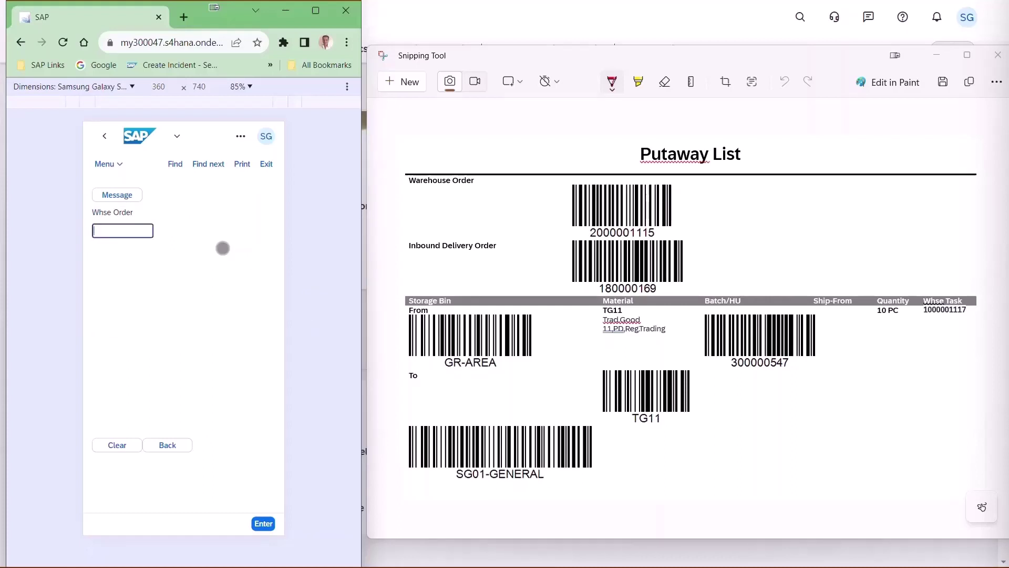
text(2000001115)
key(Return)
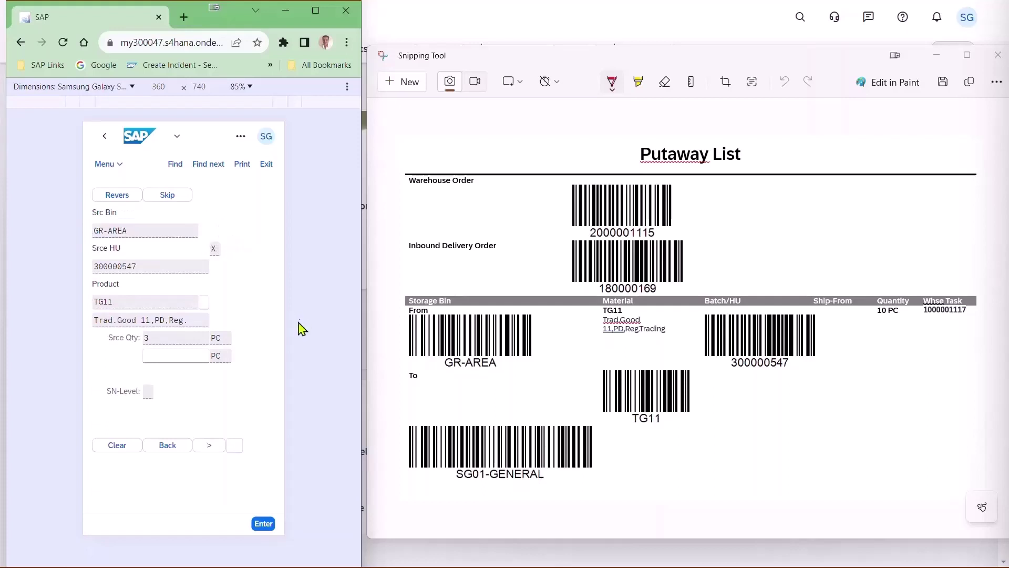
- Verify product TG11 and confirm the source quantity
click(204, 302)
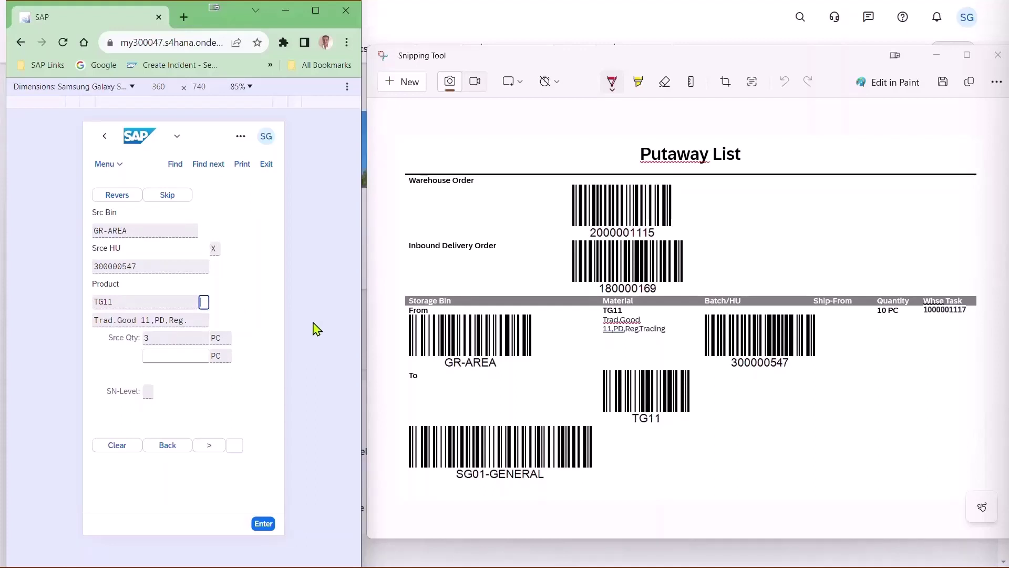
text(TG11)
click(192, 359)
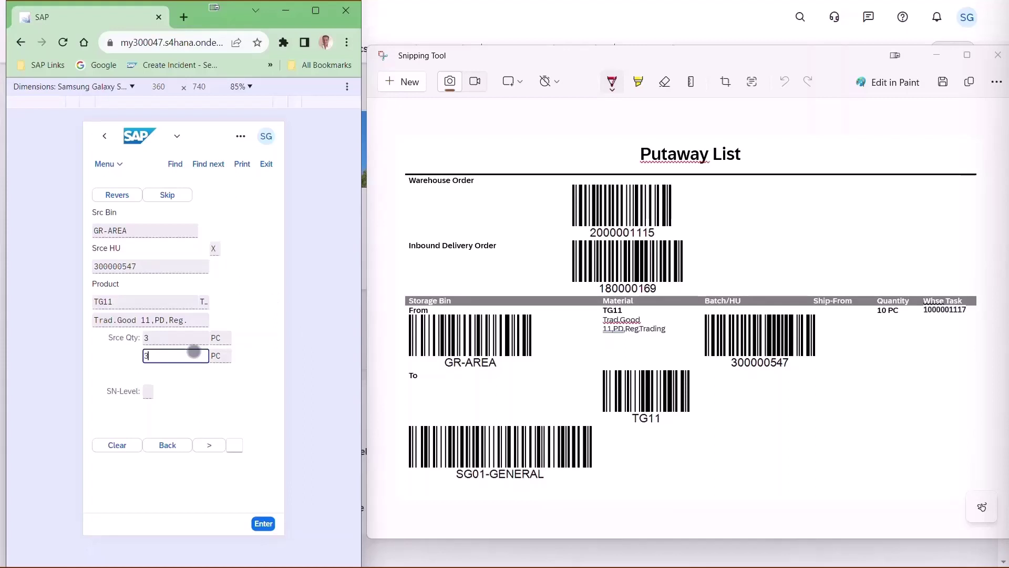
key(Return)
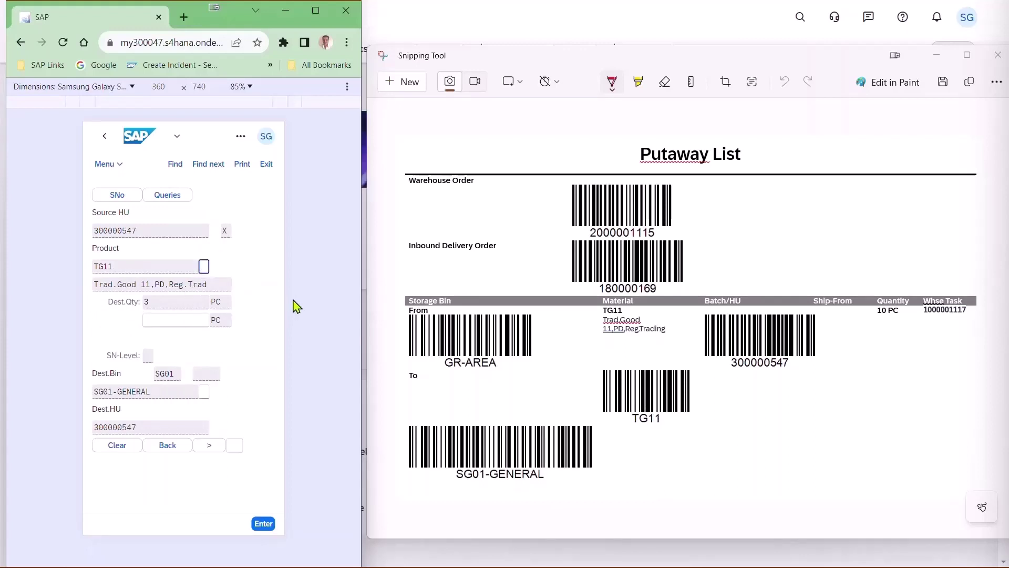
text(11)
key(Return)
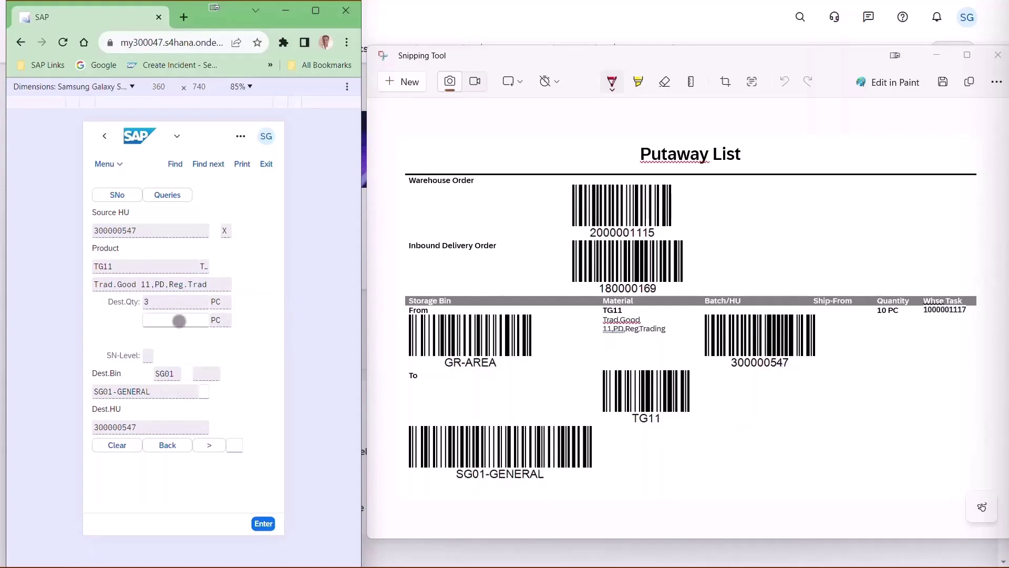
- Enter destination quantity 3 PC, verify bin SG01-GENERAL, and confirm the putaway
click(179, 320)
text(3)
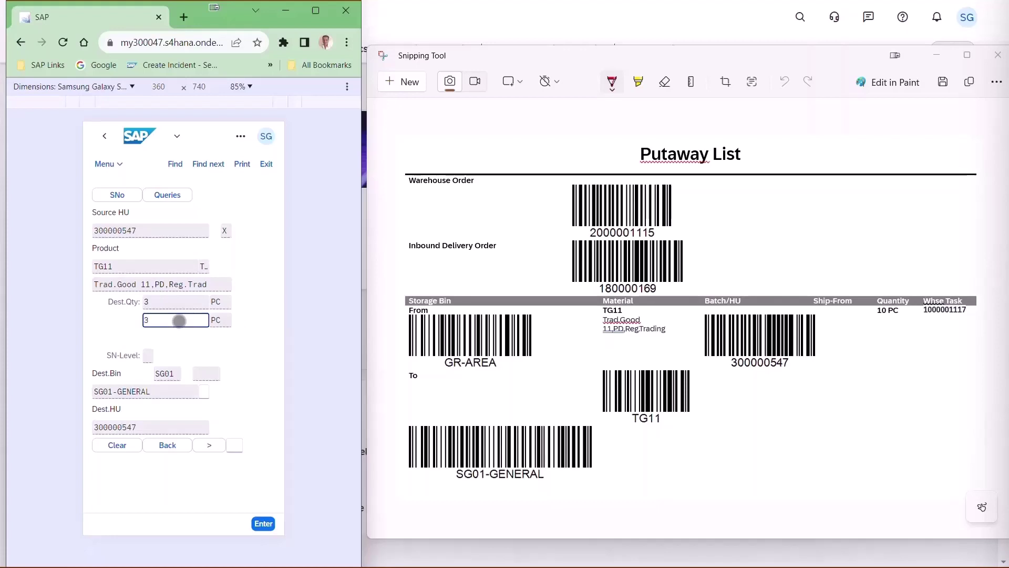
click(179, 320)
key(Tab)
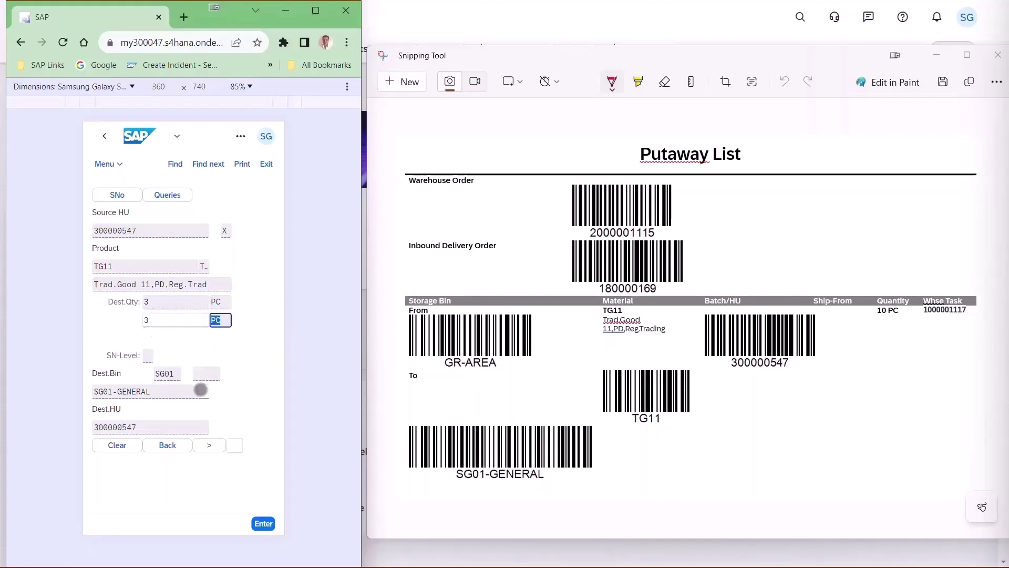
click(204, 392)
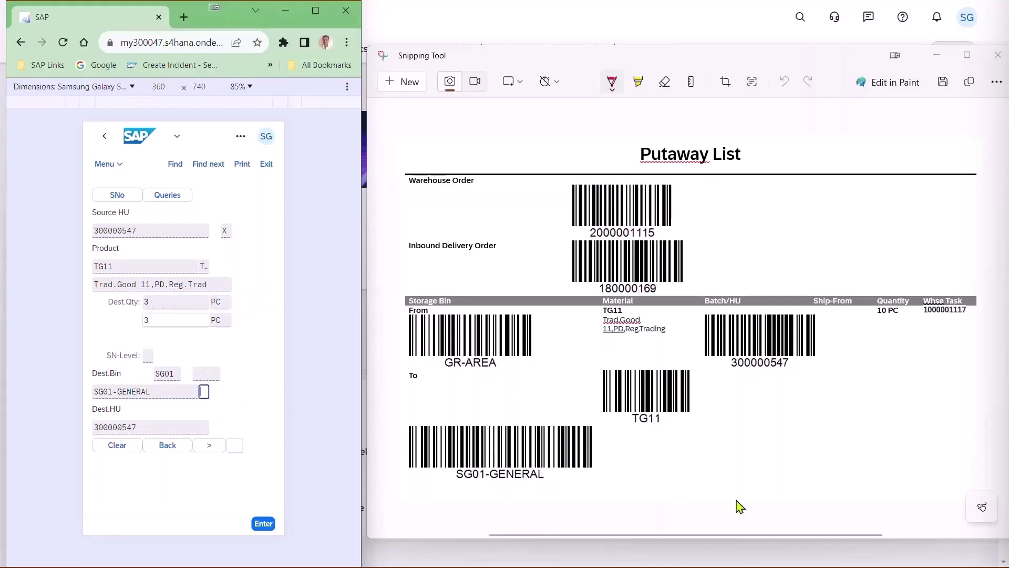
text(SG01-GENERAL)
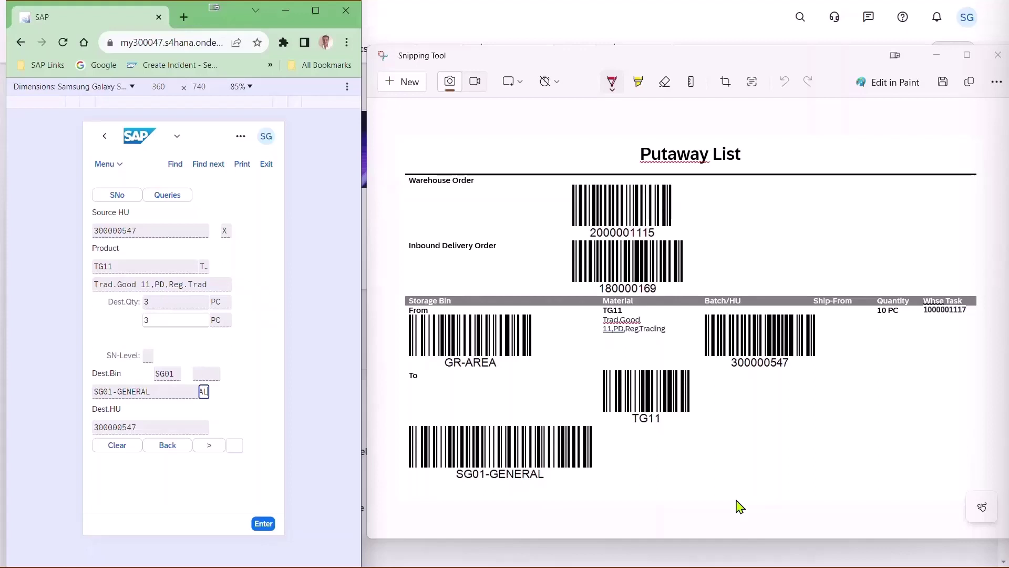
key(Return)
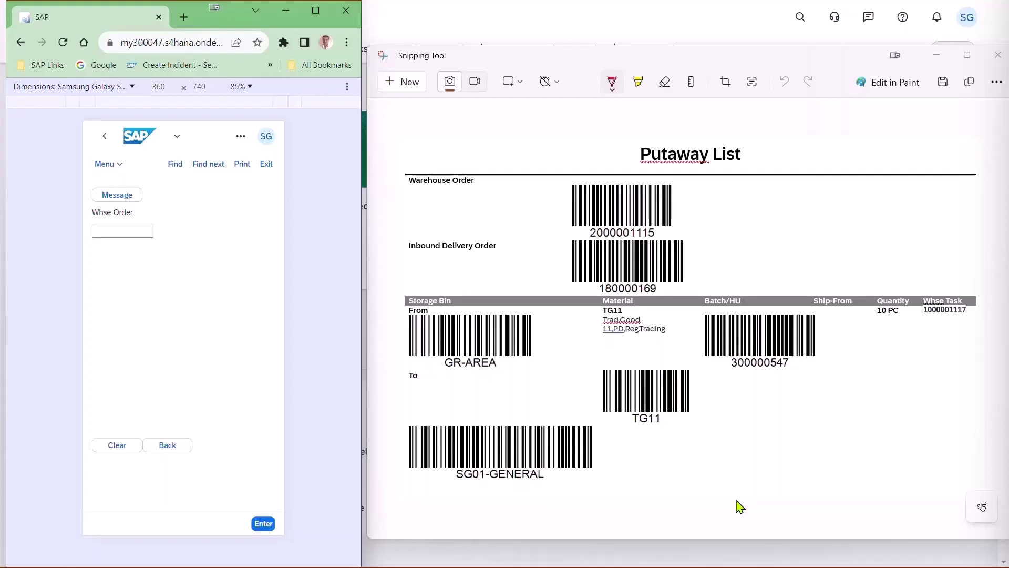
- Run the Warehouse Monitor for warehouse 1750
click(723, 553)
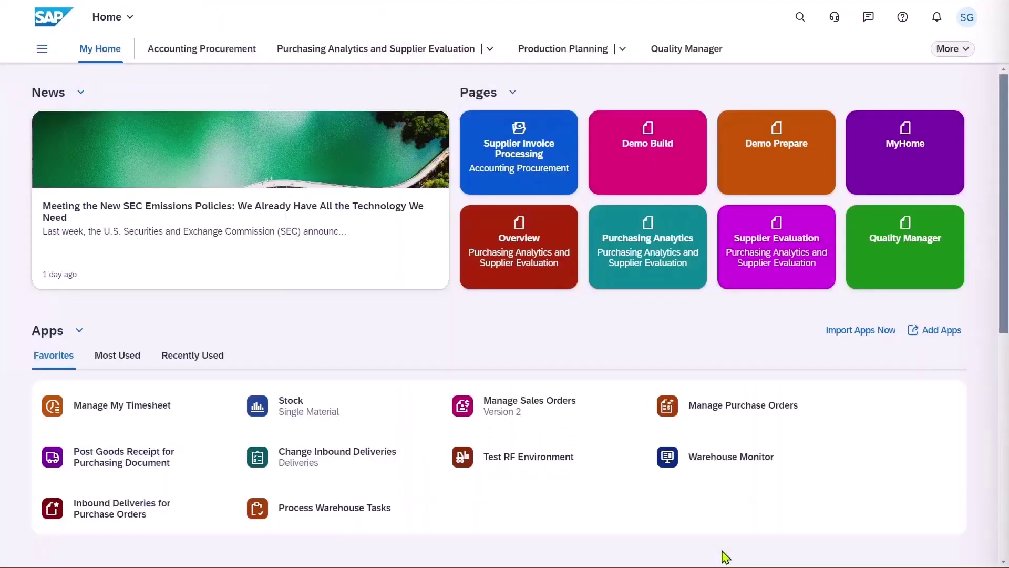
click(719, 468)
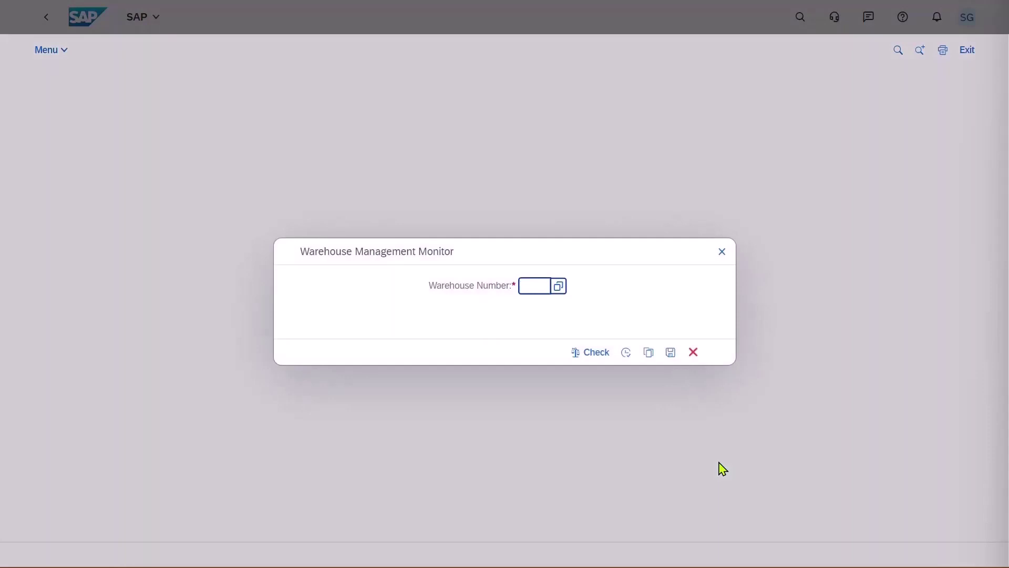
text(1750)
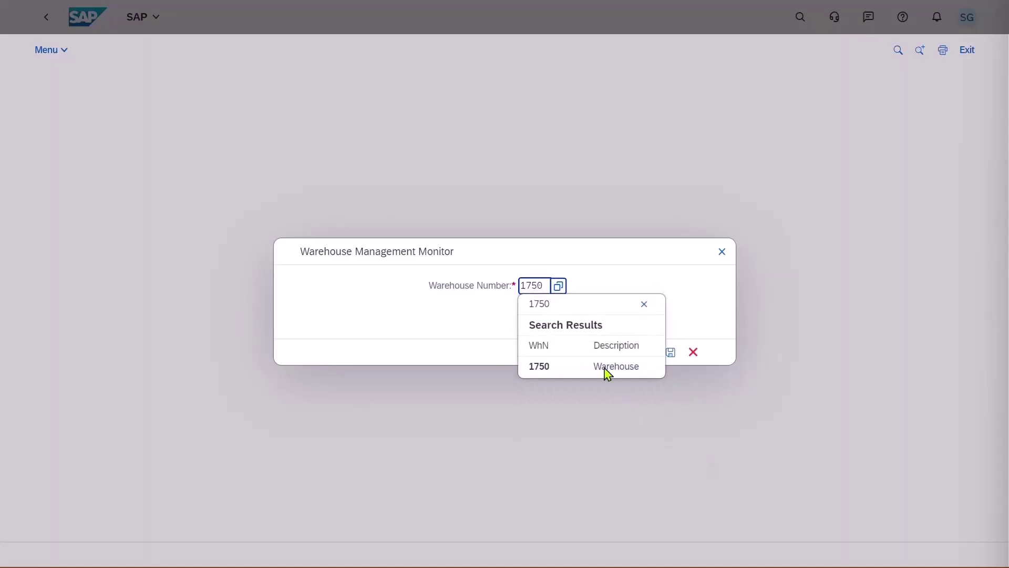
click(604, 371)
click(627, 353)
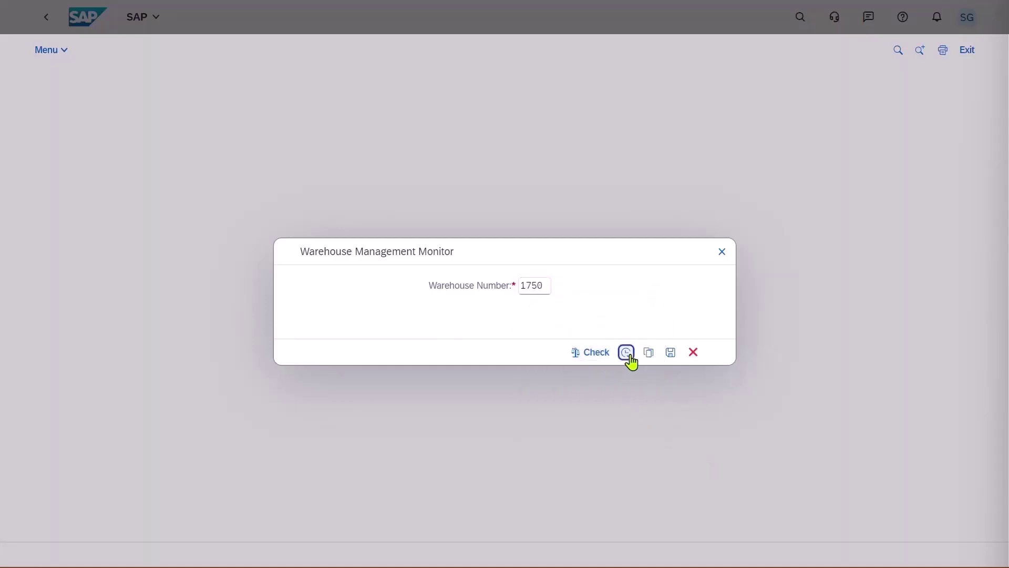
- Expand the Stock and Bin branch and open the Available Stock selection
click(42, 182)
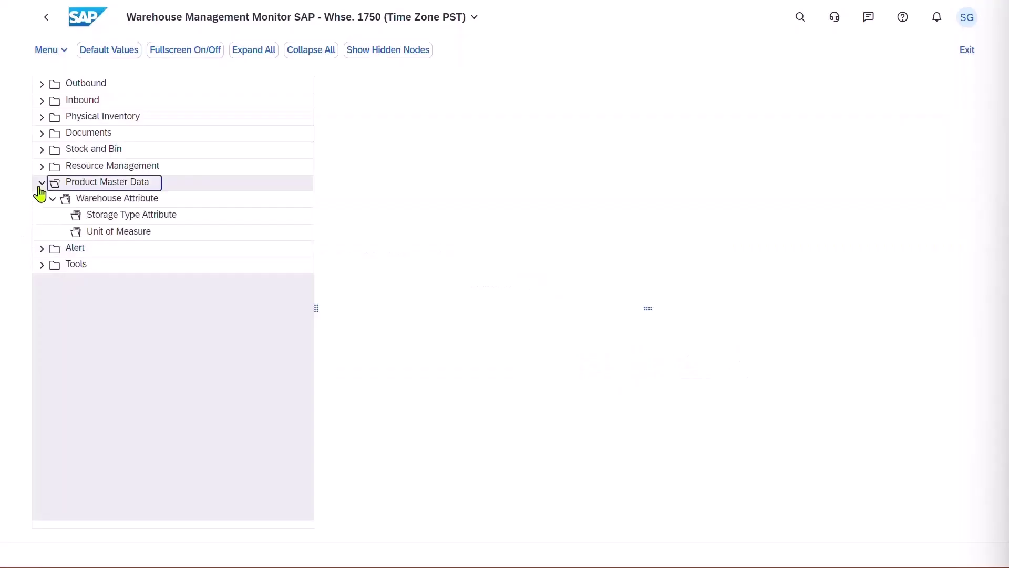
click(95, 155)
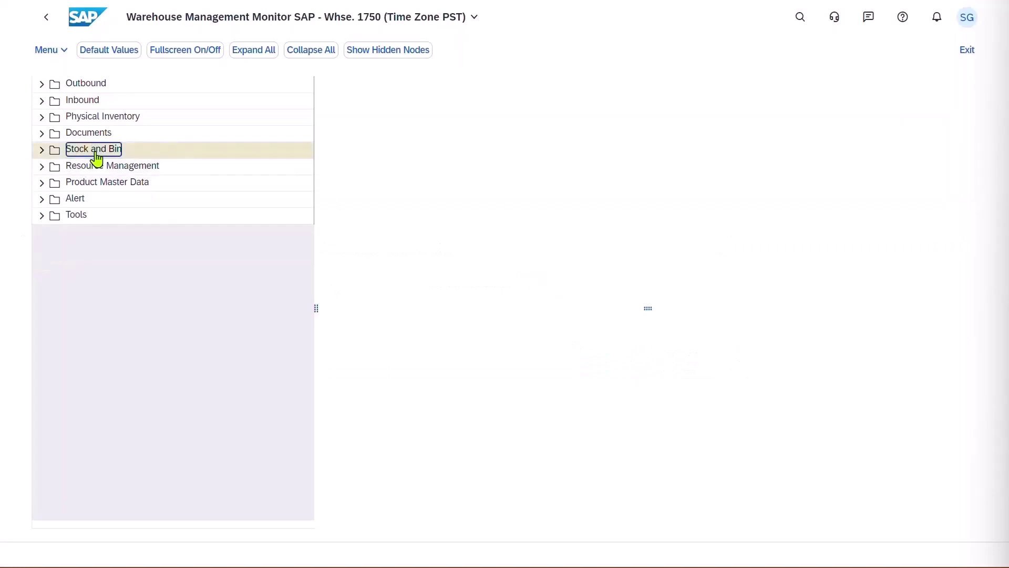
click(41, 151)
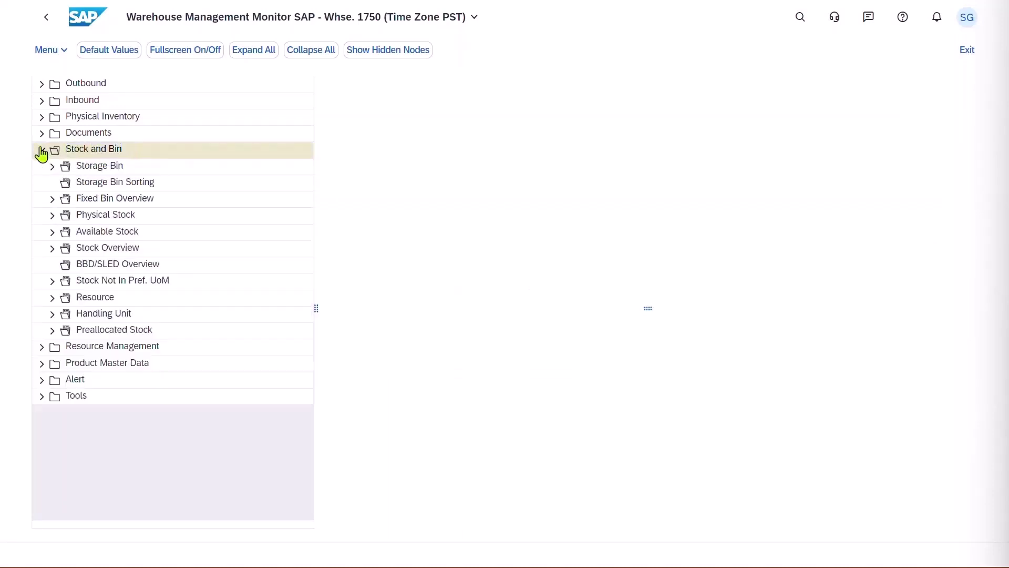
click(125, 236)
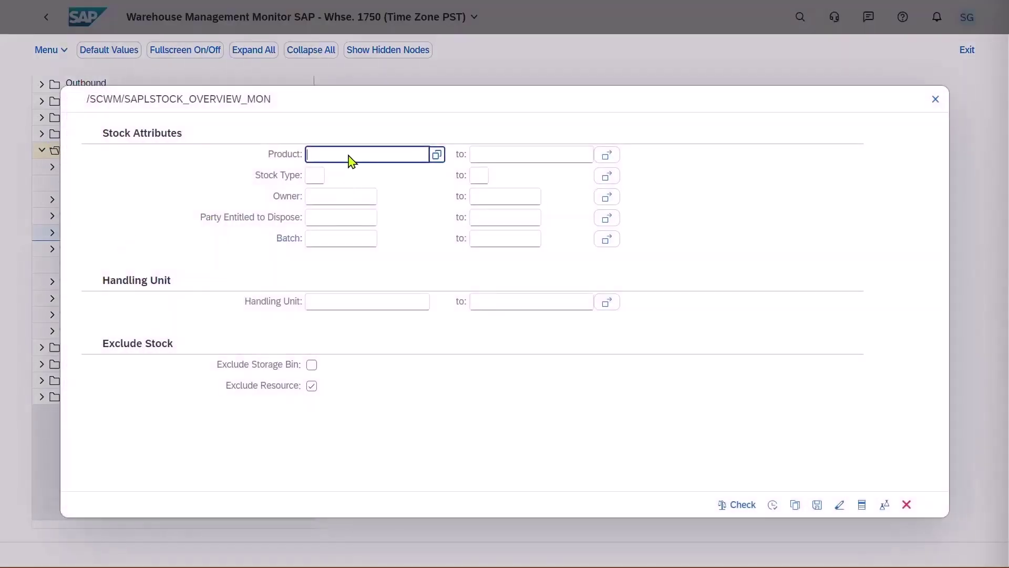
- List TG11 available stock, confirm HU 300000547 holds 3 PC in SG01-GENERAL, and return home
text(TG11)
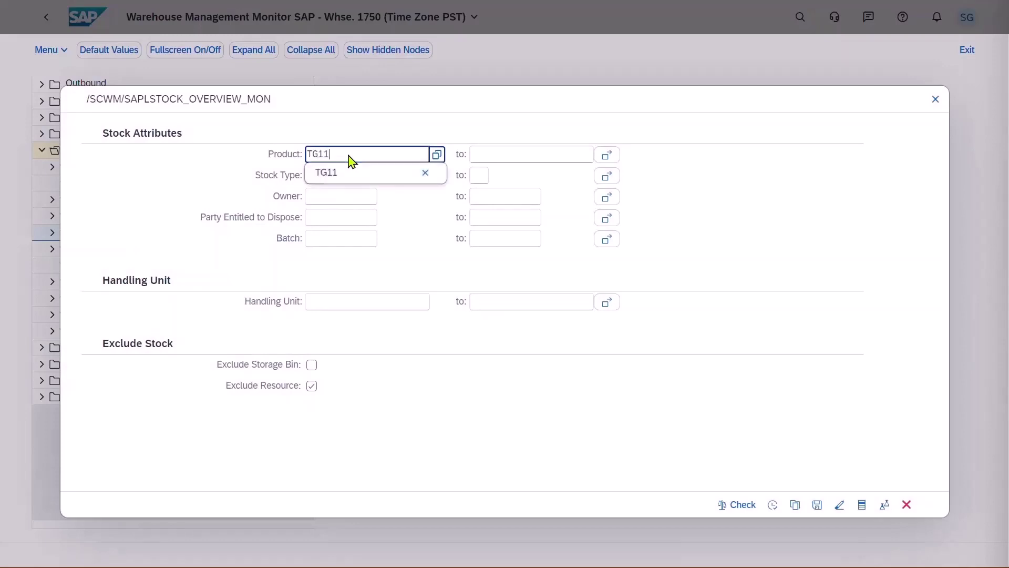
click(771, 504)
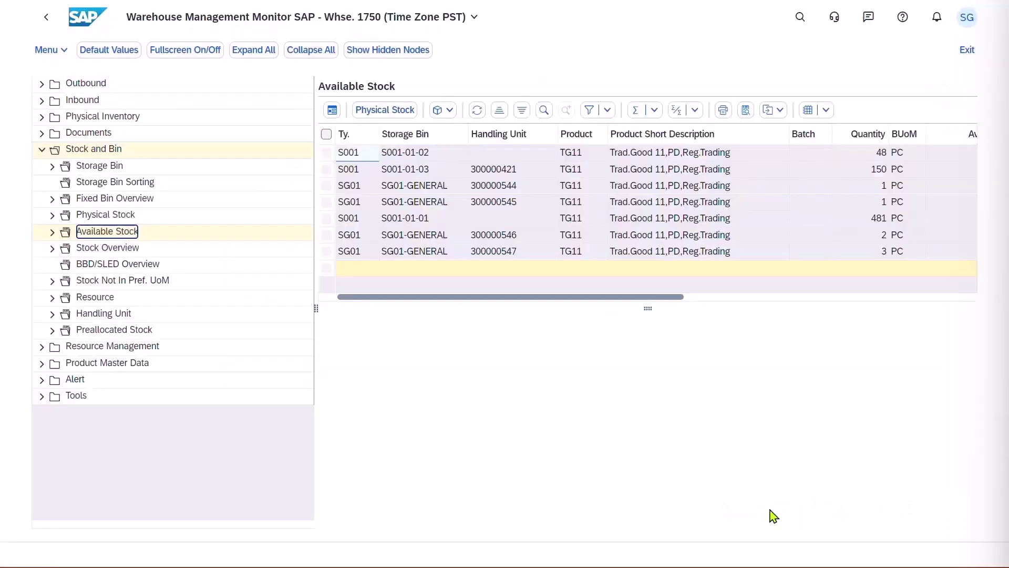
click(326, 251)
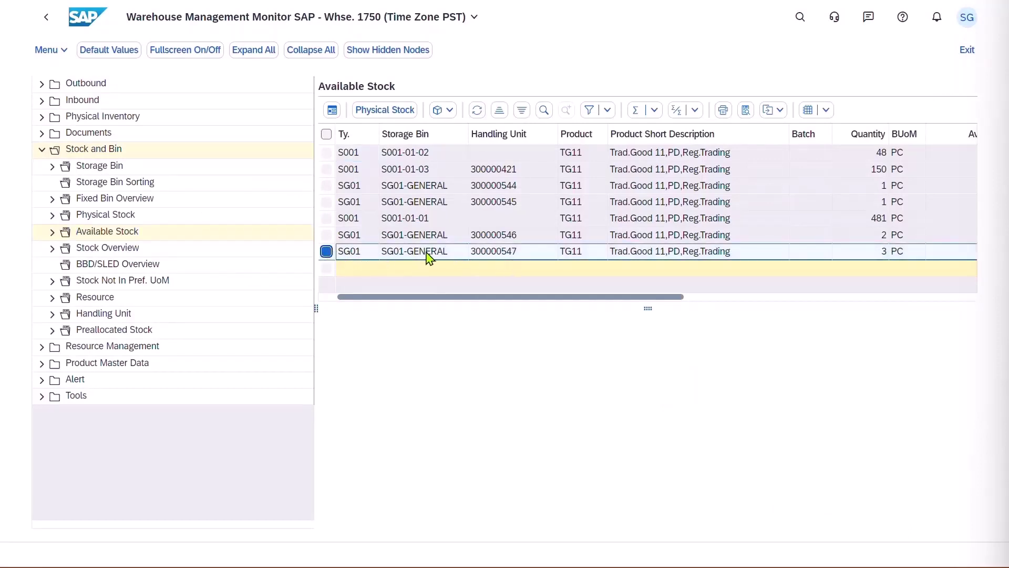
click(351, 253)
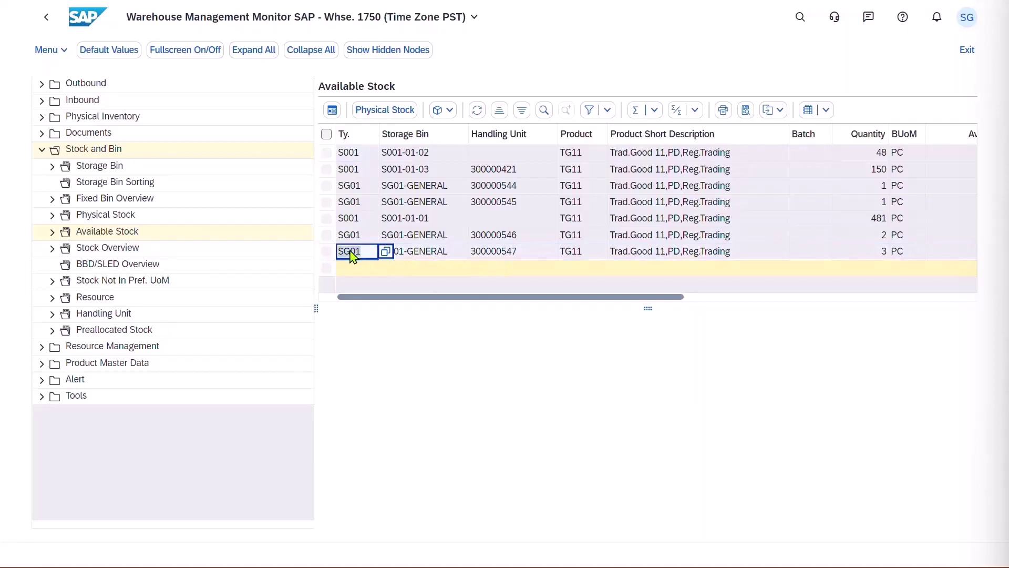
double_click(351, 252)
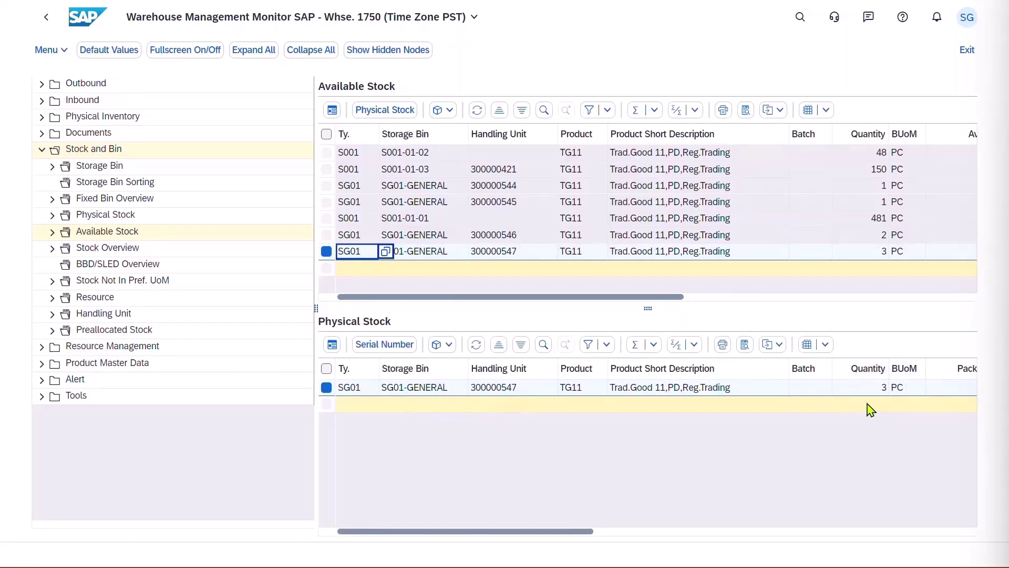
click(85, 21)
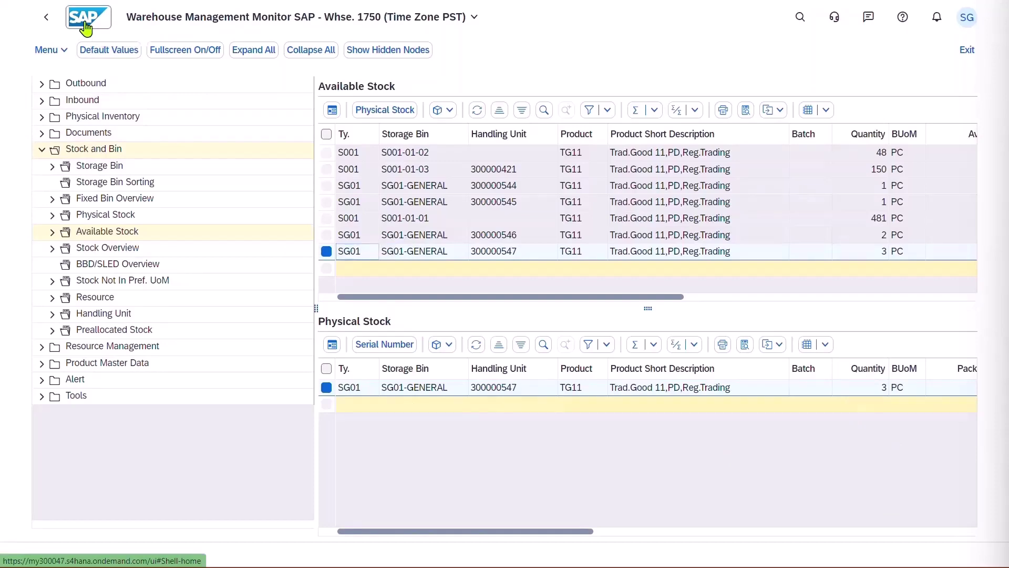